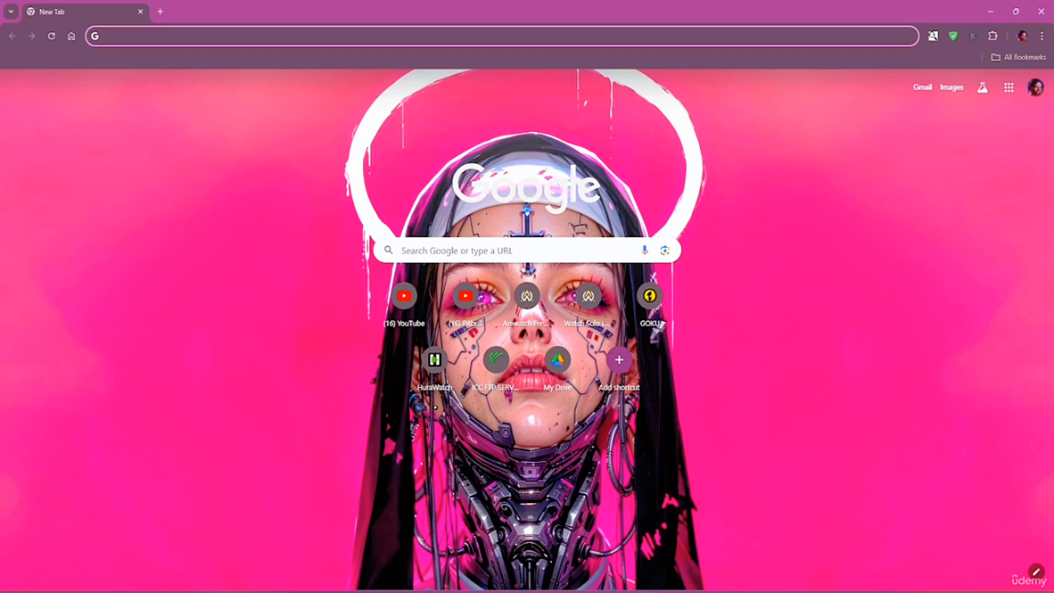
# Search Google for python and open the 'Welcome to Python.org' homepage
pyautogui.write('python')
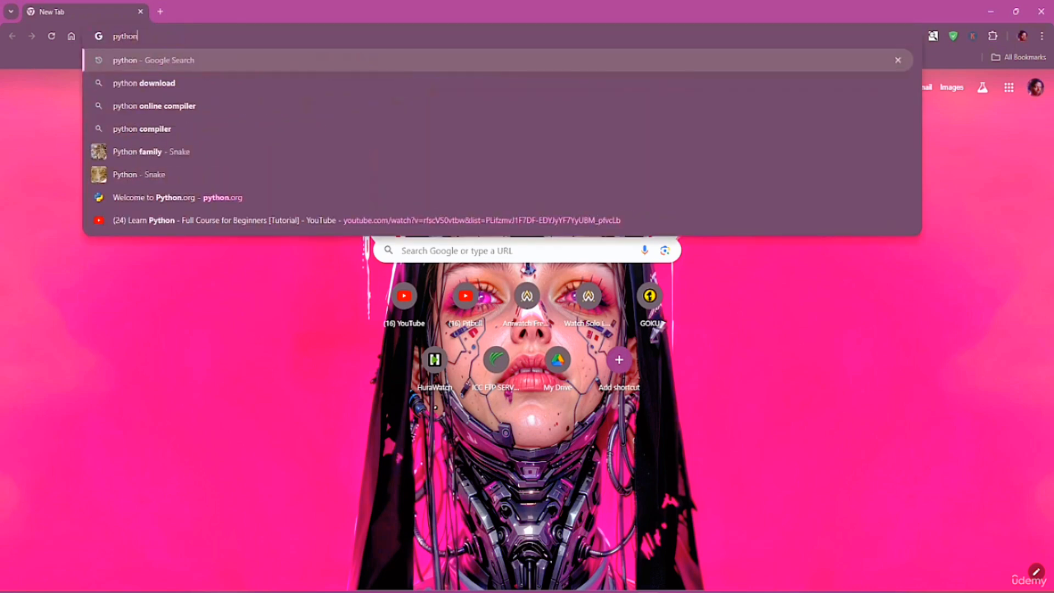
pyautogui.press('Return')
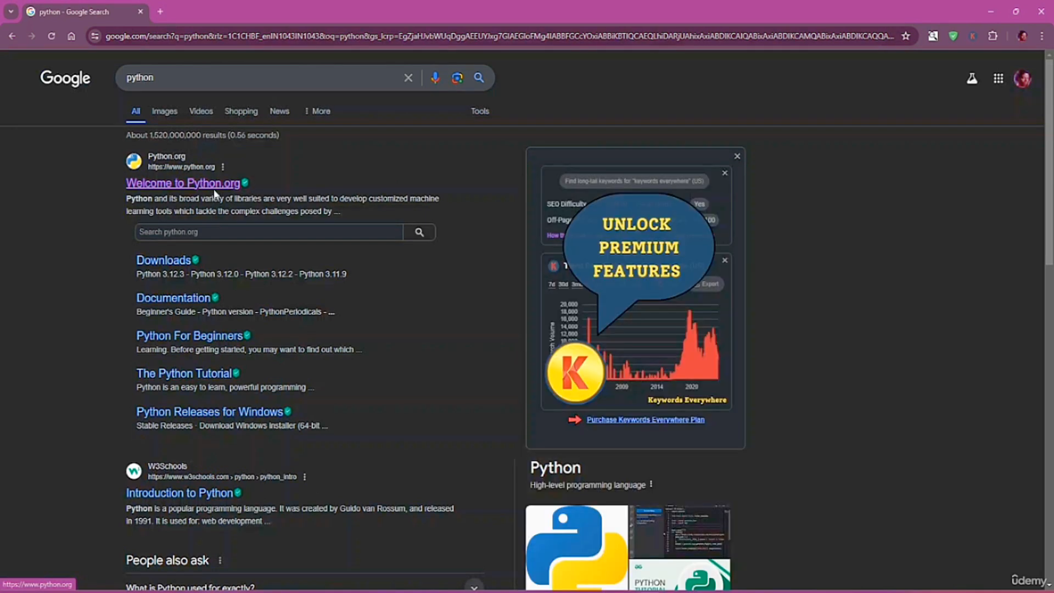
pyautogui.click(215, 192)
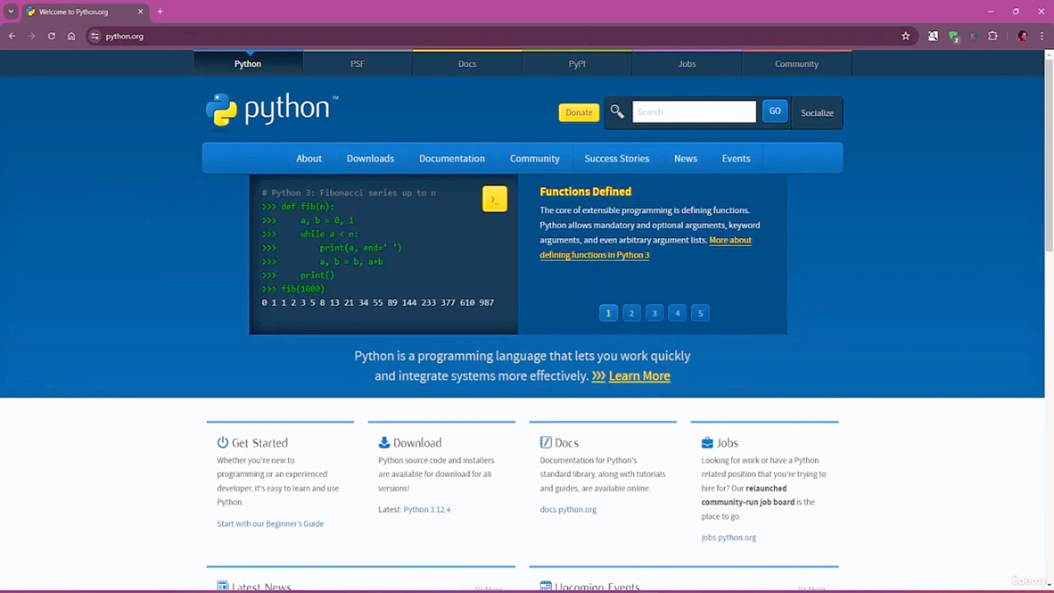
pyautogui.scroll(-10, 160, 196)
pyautogui.scroll(10, 252, 329)
pyautogui.moveTo(310, 174)
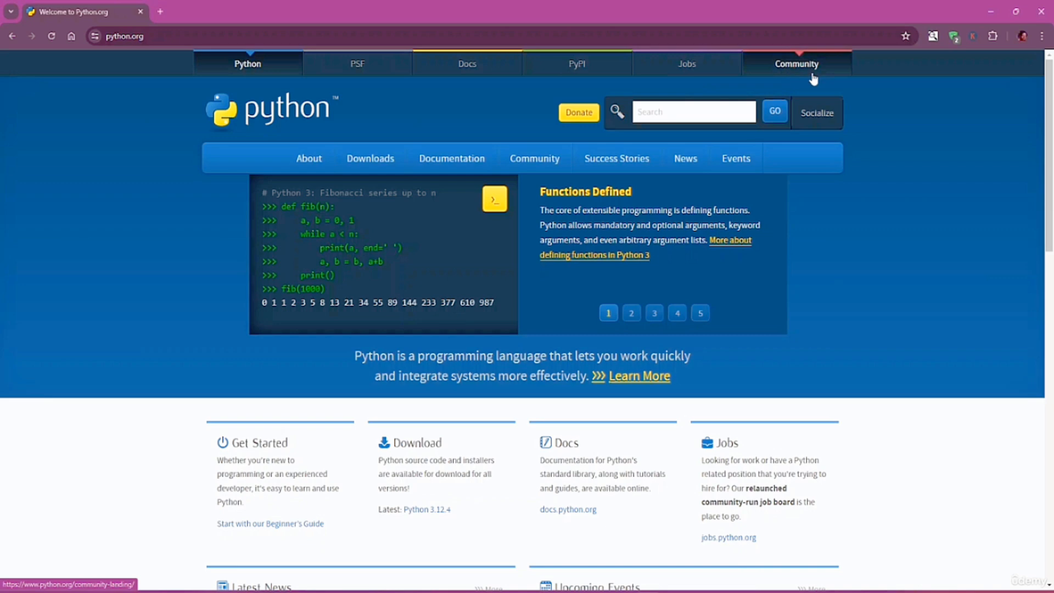
pyautogui.moveTo(643, 160)
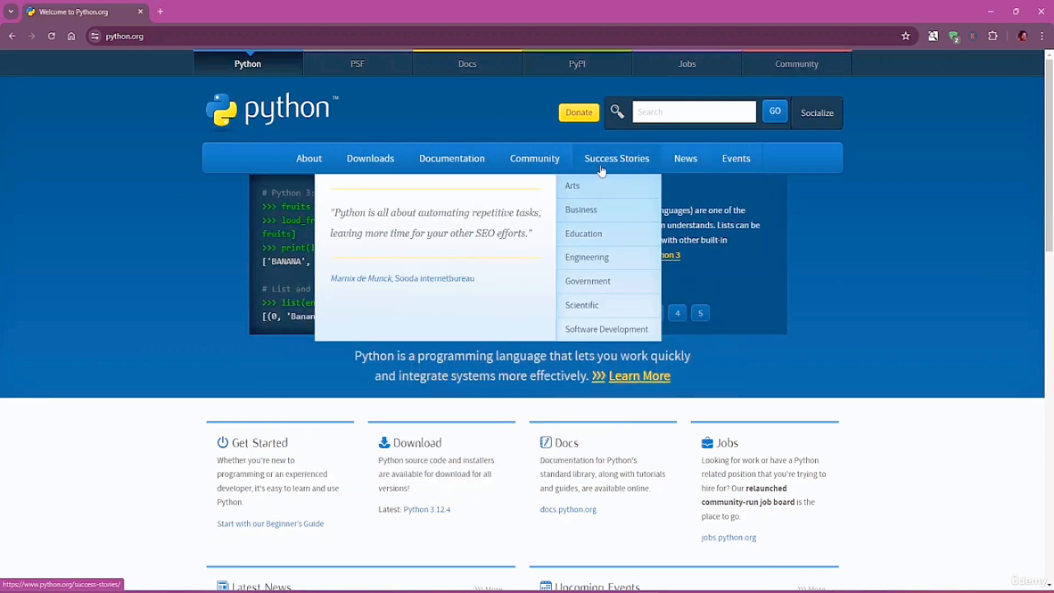
# Go to the python.org Downloads page offering Python 3.12.4 for Windows
pyautogui.moveTo(379, 161)
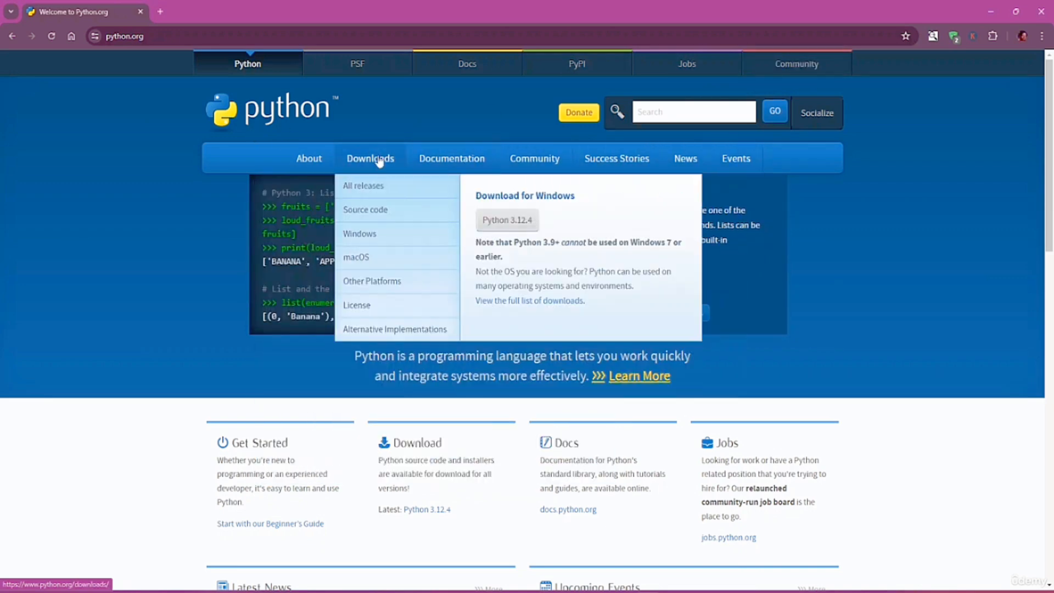
pyautogui.click(379, 161)
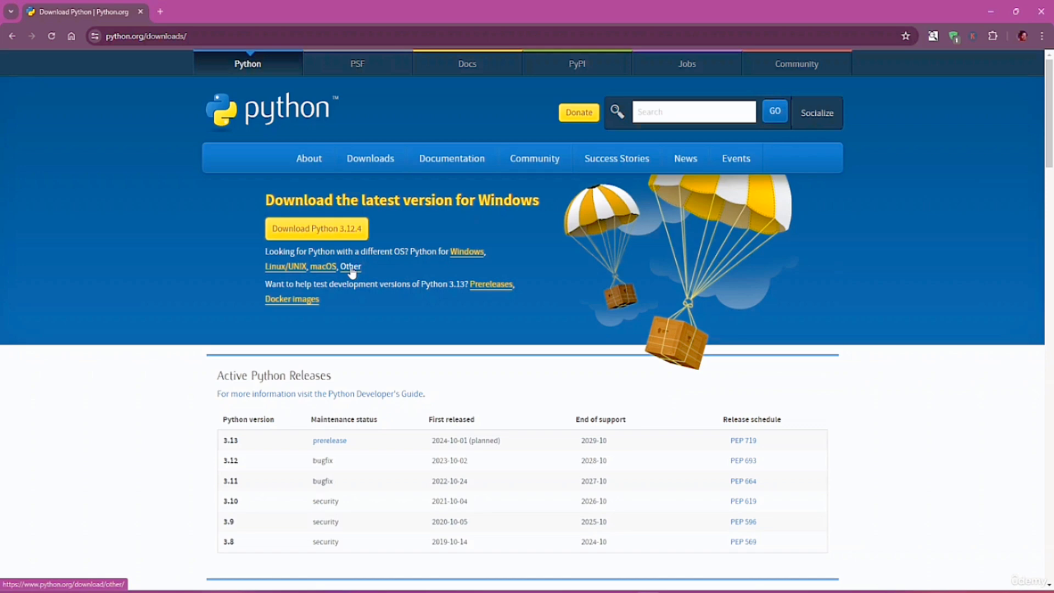
# Download the python-3.12.4-amd64.exe Windows installer
pyautogui.click(306, 231)
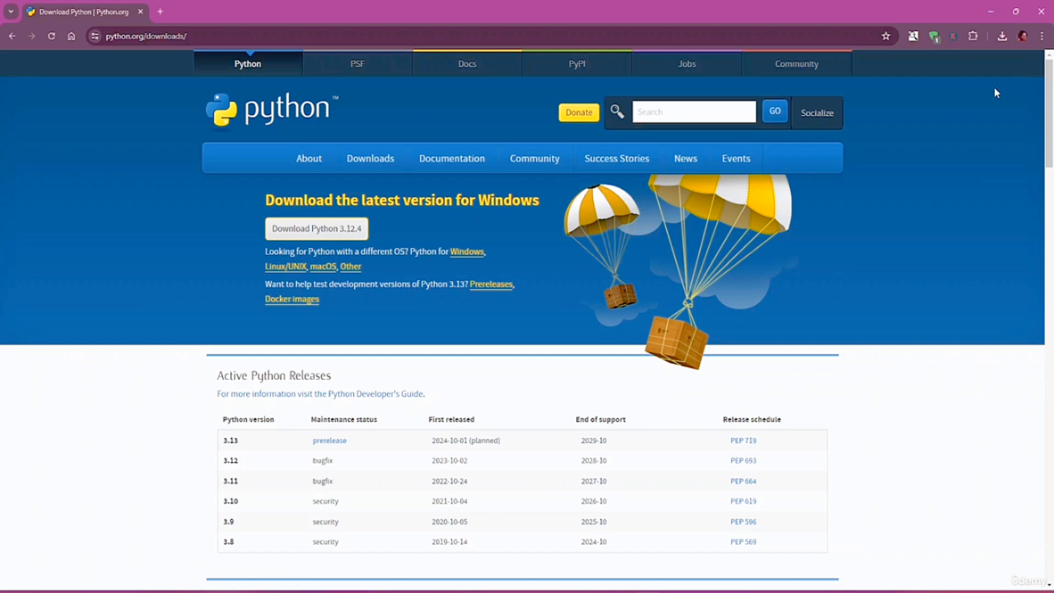
# In a new tab, search Google for pycharm and open the JetBrains PyCharm page
pyautogui.click(160, 12)
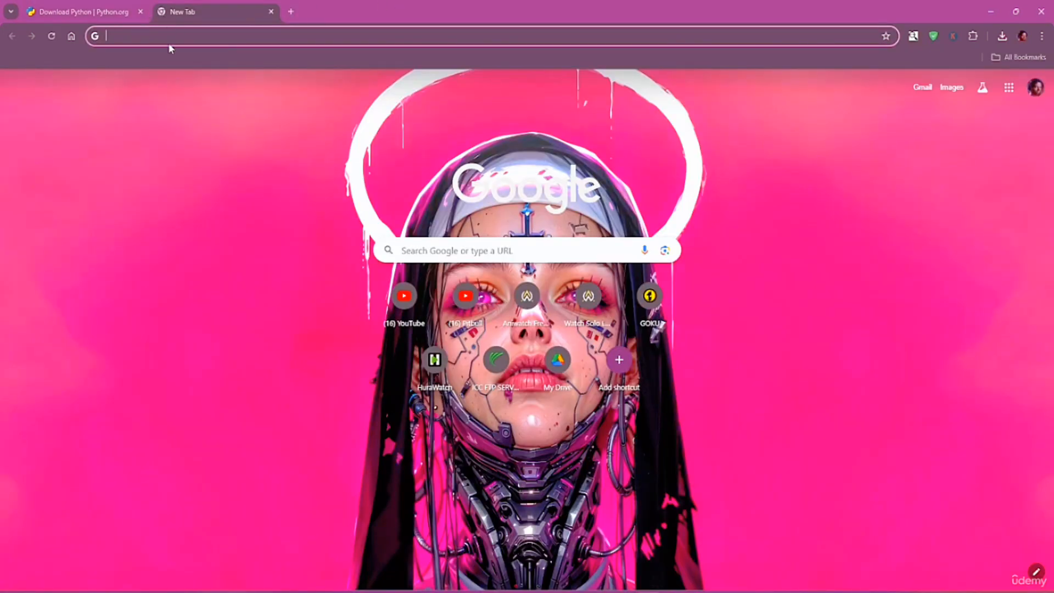
pyautogui.write('pycharm')
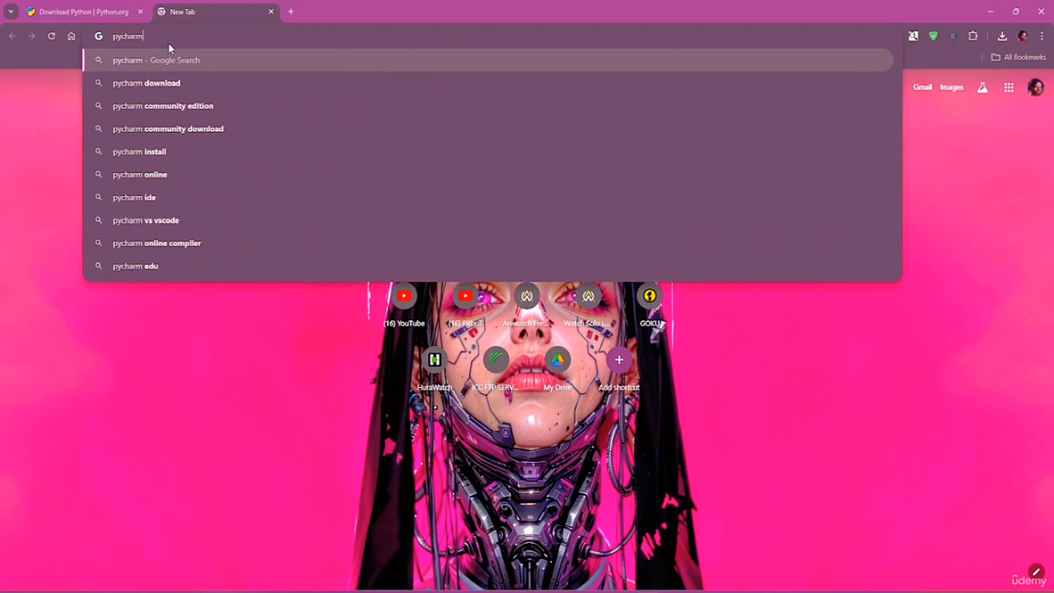
pyautogui.press('Return')
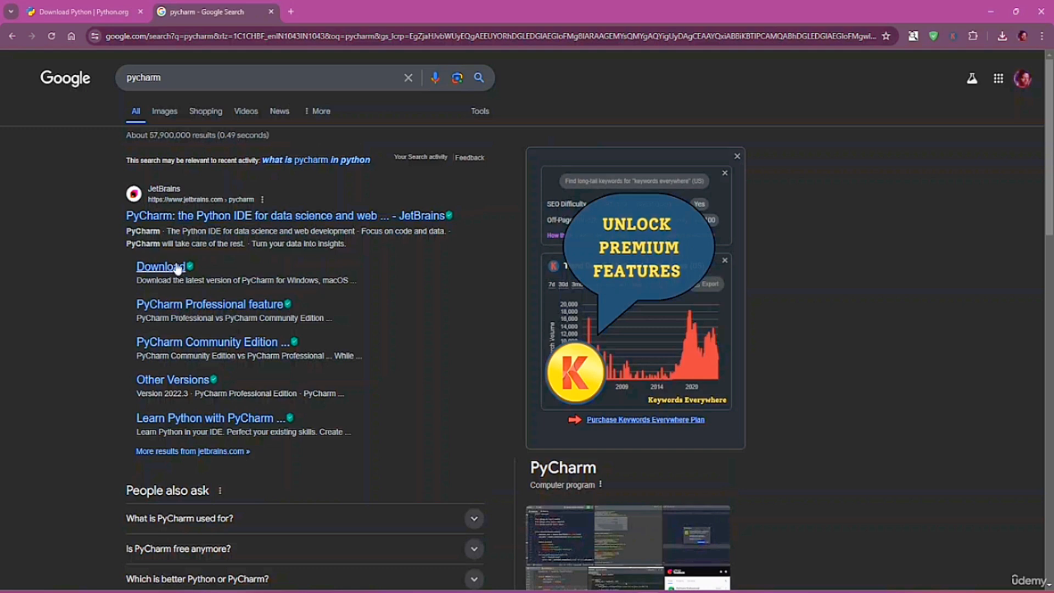
pyautogui.click(192, 222)
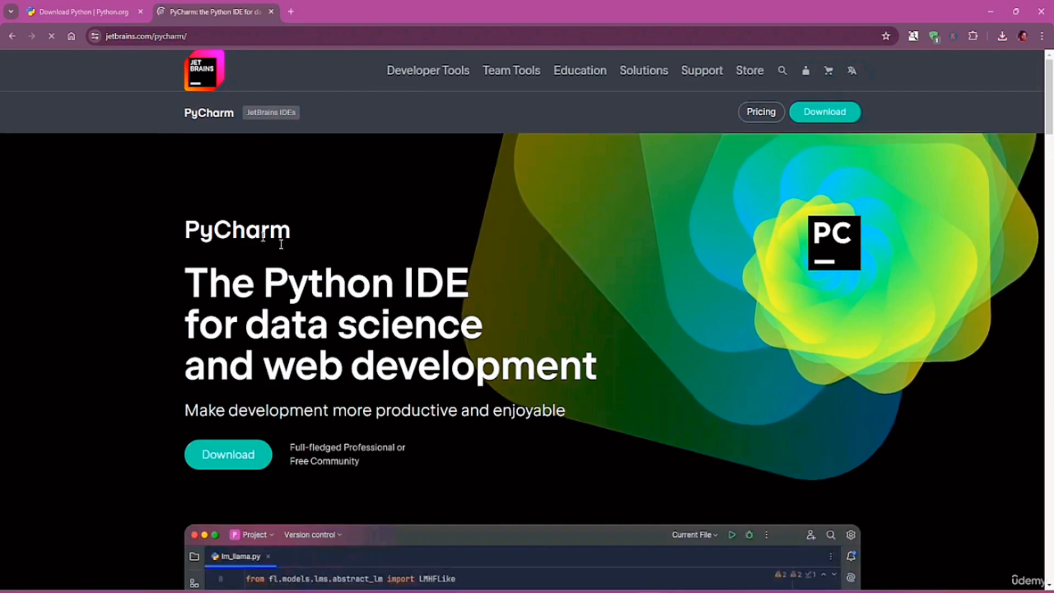
pyautogui.scroll(-5, 562, 257)
pyautogui.scroll(-5, 562, 257)
pyautogui.scroll(9, 308, 261)
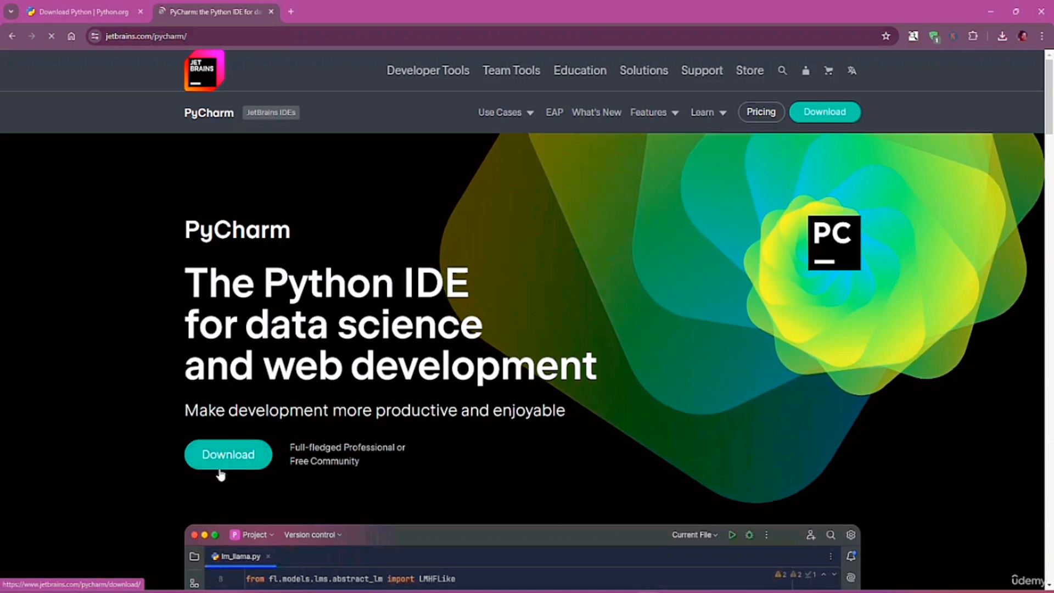
# Open the PyCharm download page, dismiss the cookie notice, and check the Windows installer formats
pyautogui.click(246, 458)
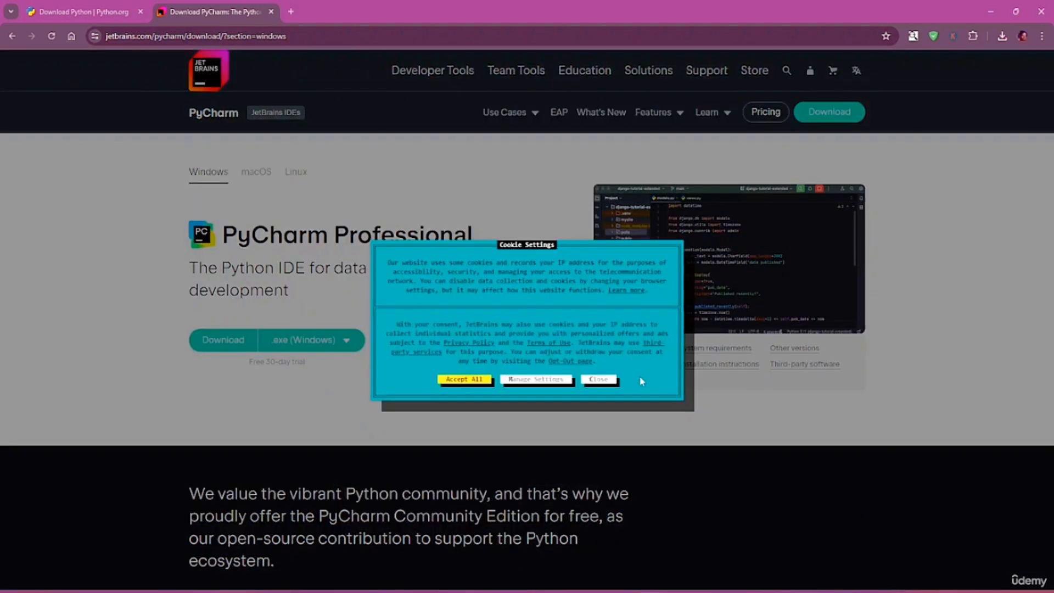
pyautogui.click(599, 380)
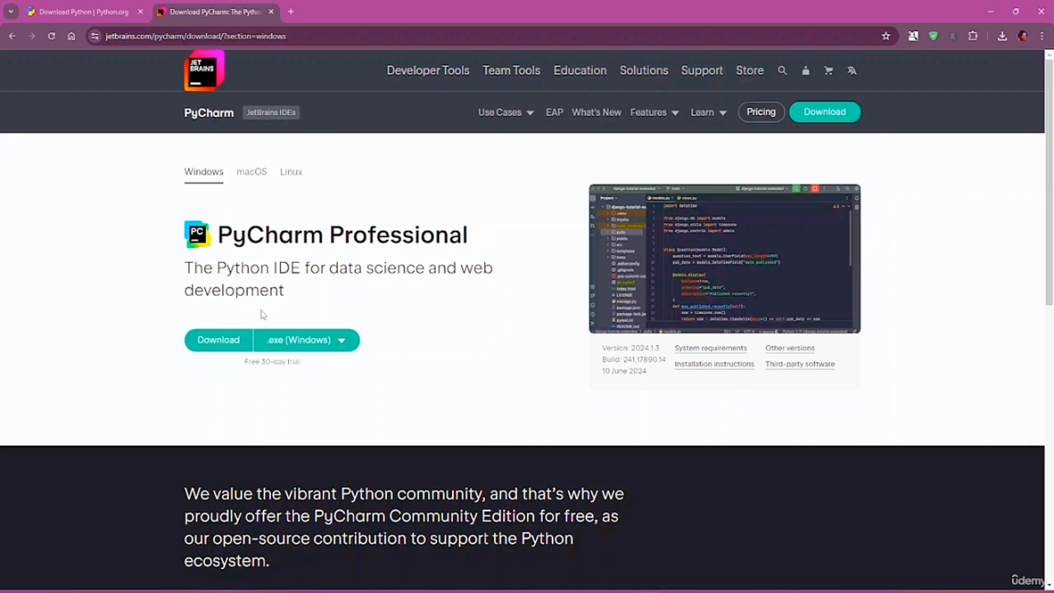
pyautogui.click(344, 347)
# Browse the JetBrains homepage, then go back to the Google results for pycharm
pyautogui.click(192, 72)
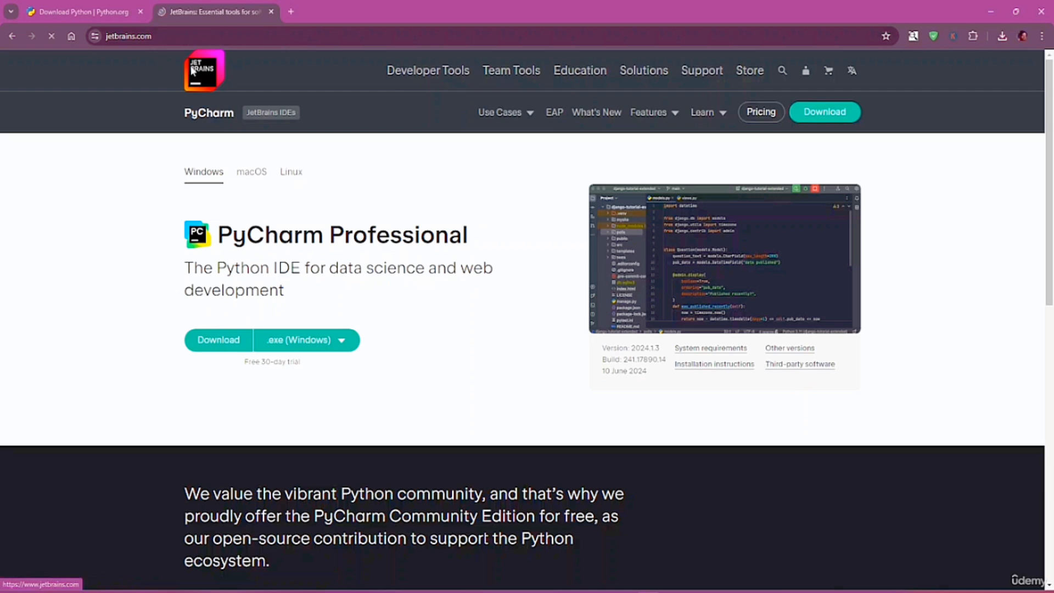
pyautogui.scroll(-6, 367, 261)
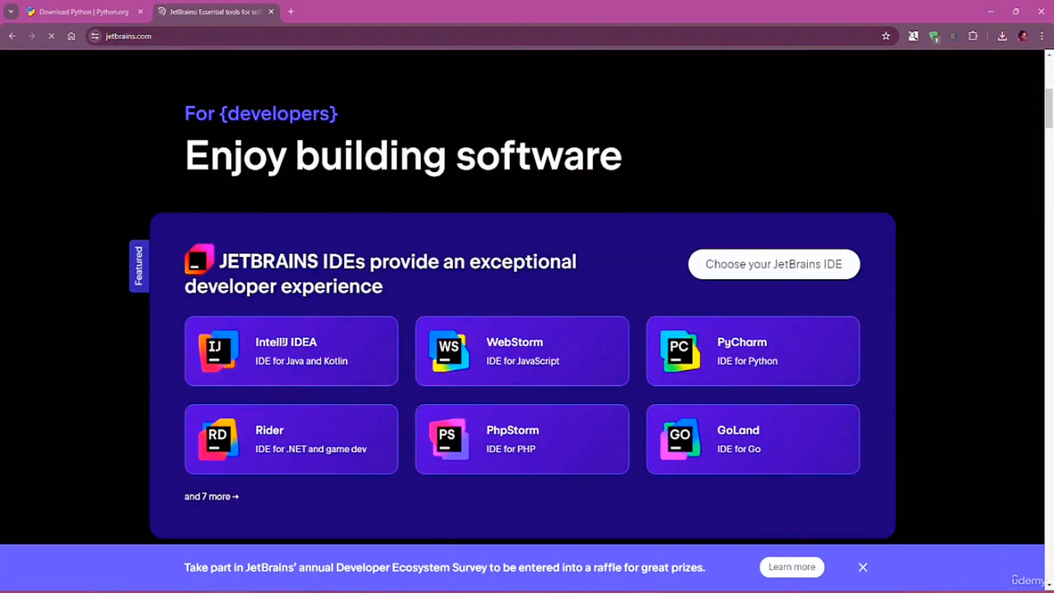
pyautogui.scroll(-11, 368, 264)
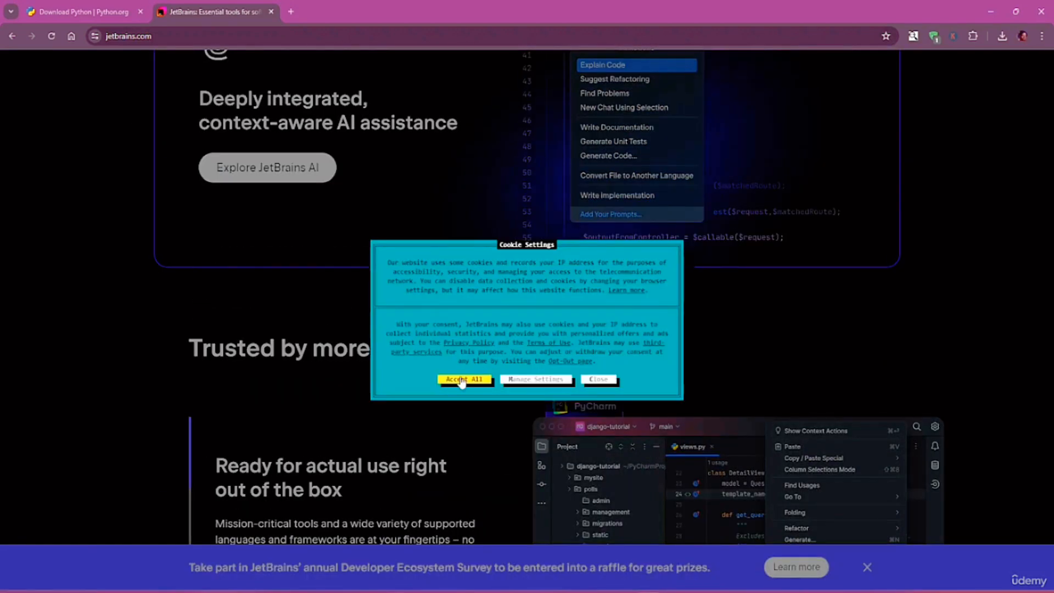
pyautogui.scroll(-5, 460, 380)
pyautogui.scroll(10, 460, 379)
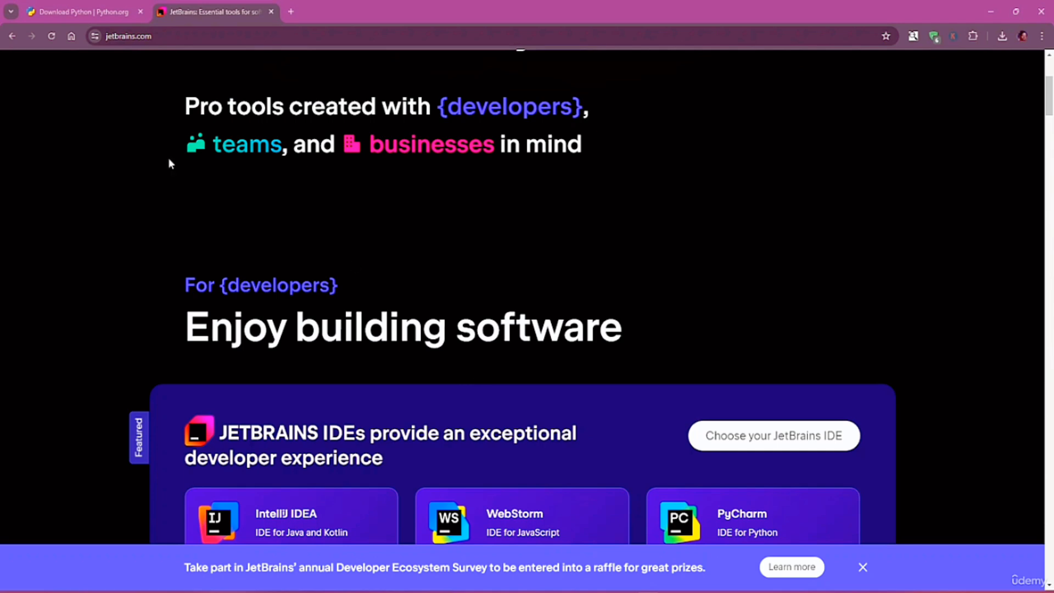
pyautogui.click(12, 36)
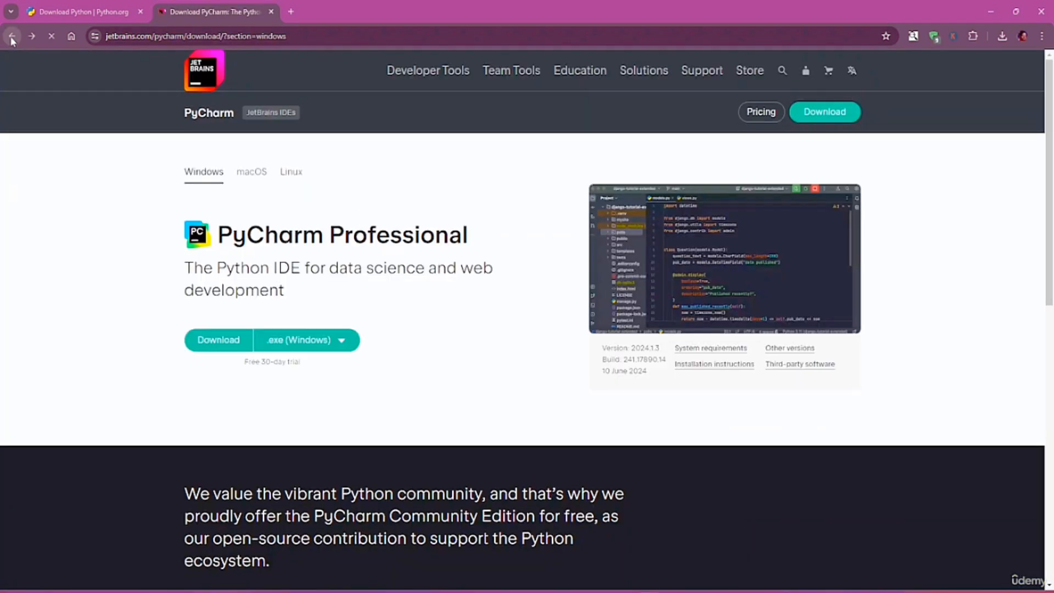
pyautogui.click(12, 36)
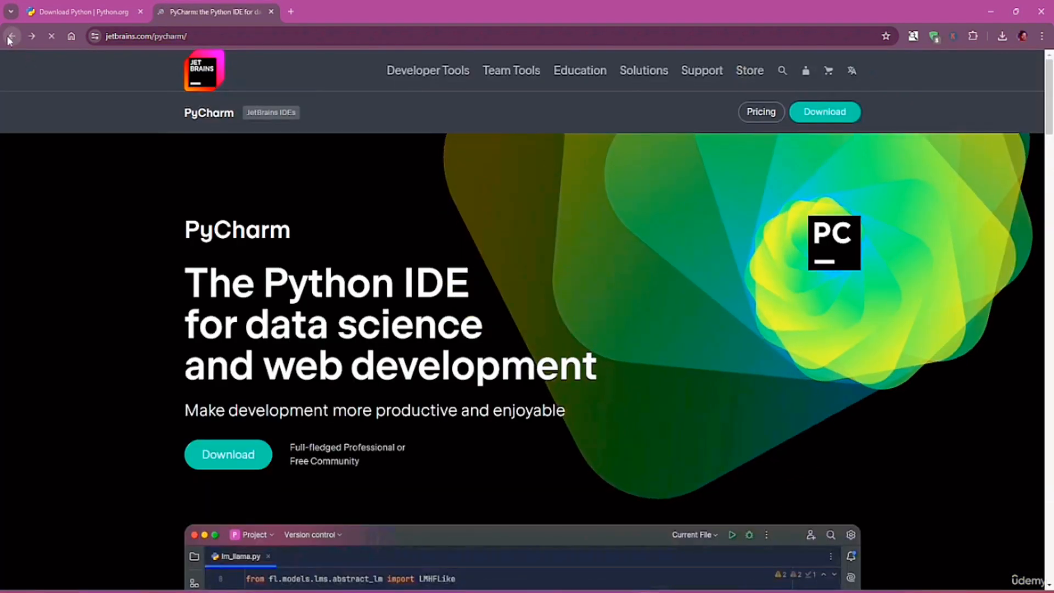
pyautogui.click(12, 36)
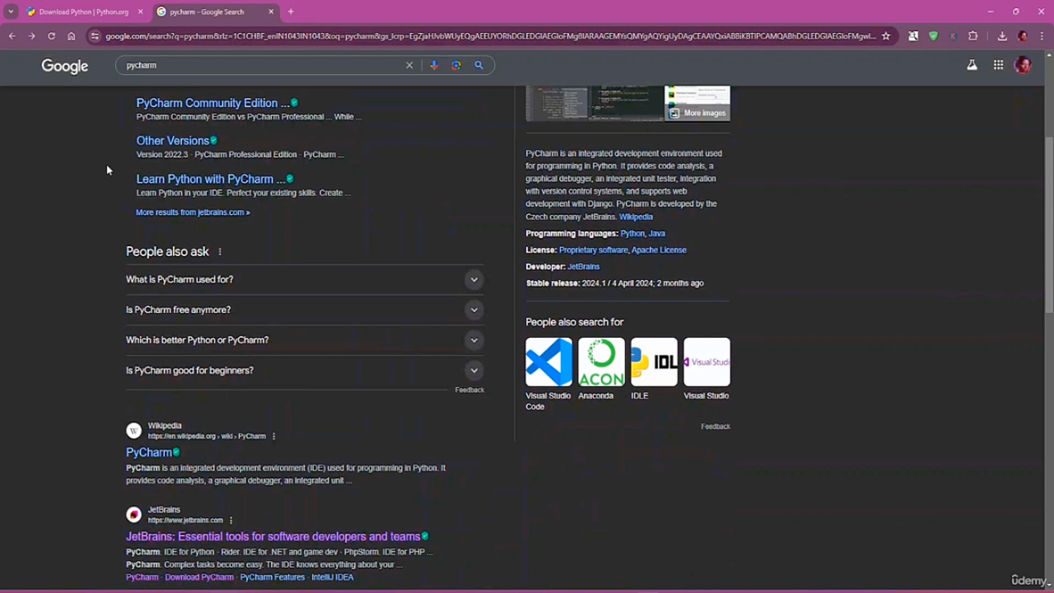
# Search for pycharm community download and open the Other Versions page listing 2024.1.3
pyautogui.doubleClick(144, 77)
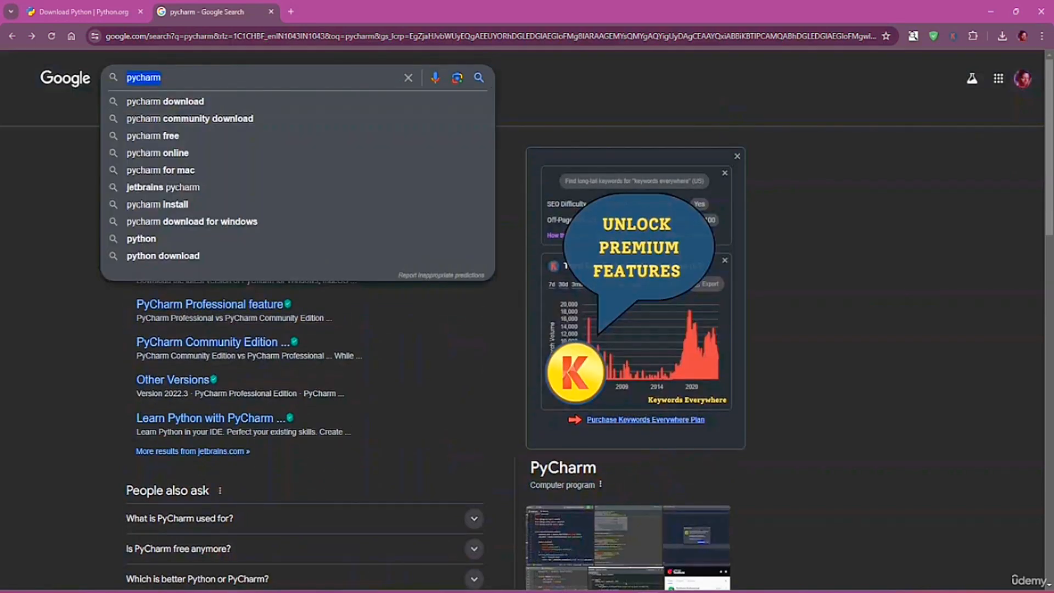
pyautogui.click(227, 120)
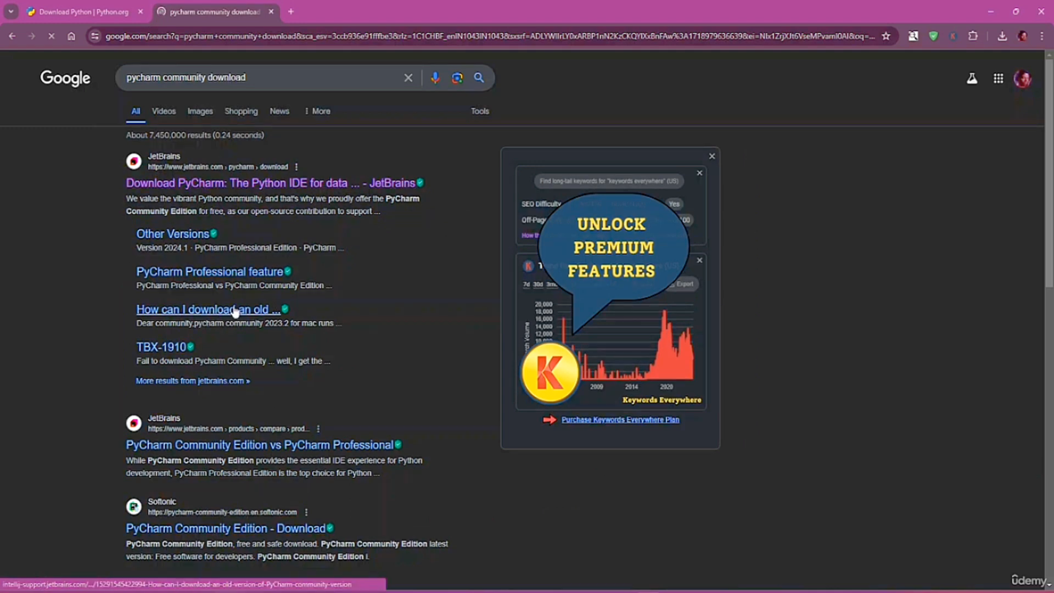
pyautogui.click(187, 235)
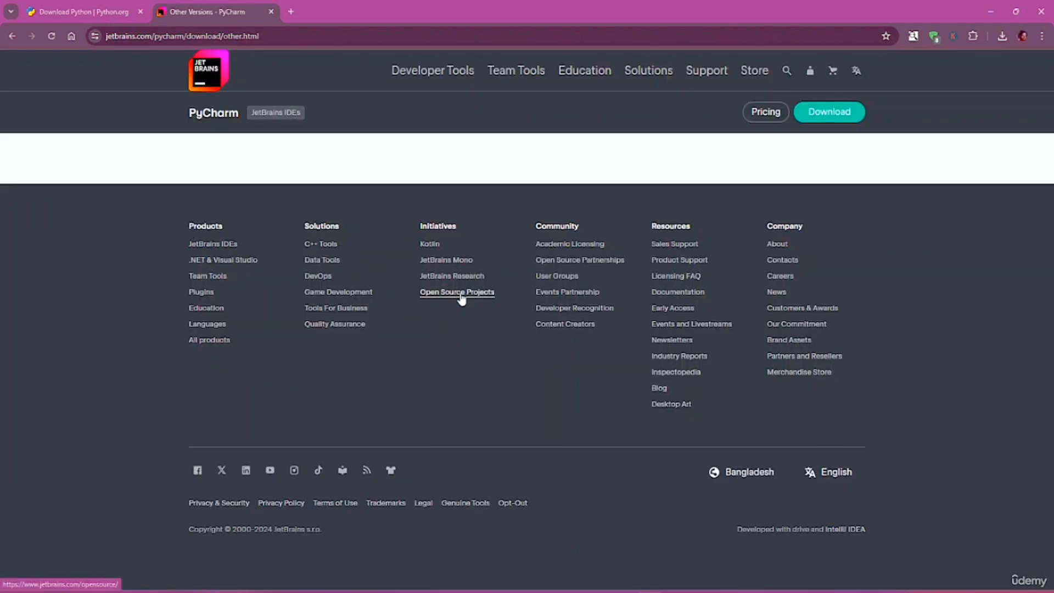
pyautogui.scroll(-1, 376, 274)
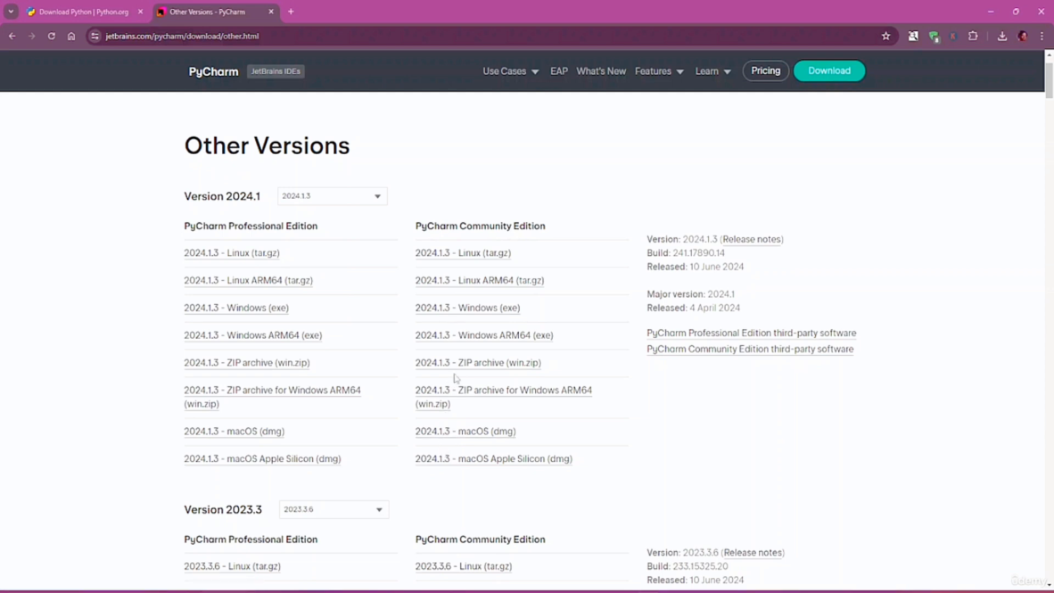
# Download the Community 2024.1.3 Windows exe and confirm it in Chrome's recent downloads
pyautogui.click(465, 315)
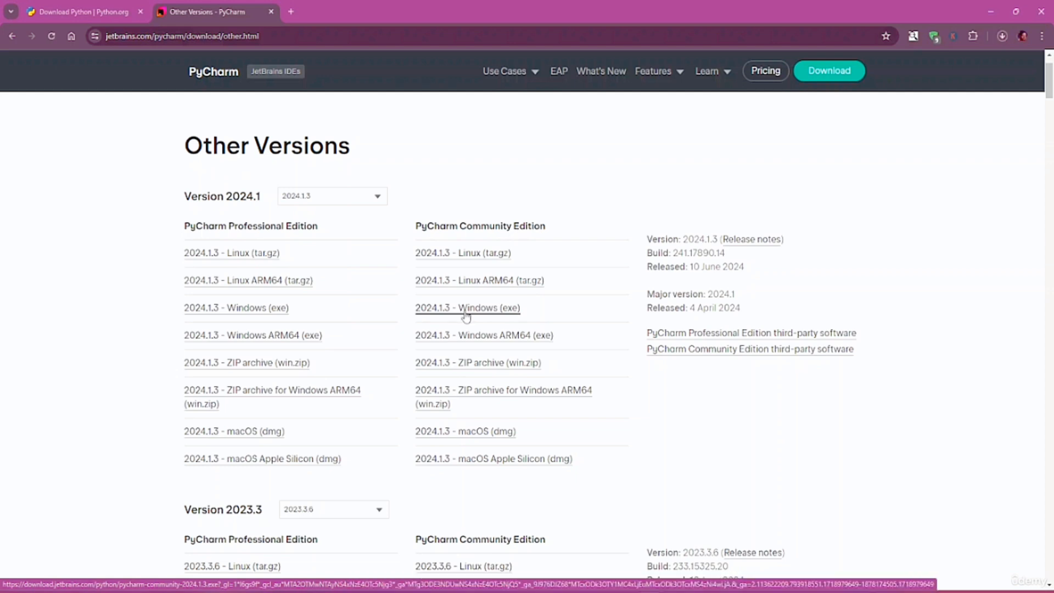
pyautogui.click(1002, 36)
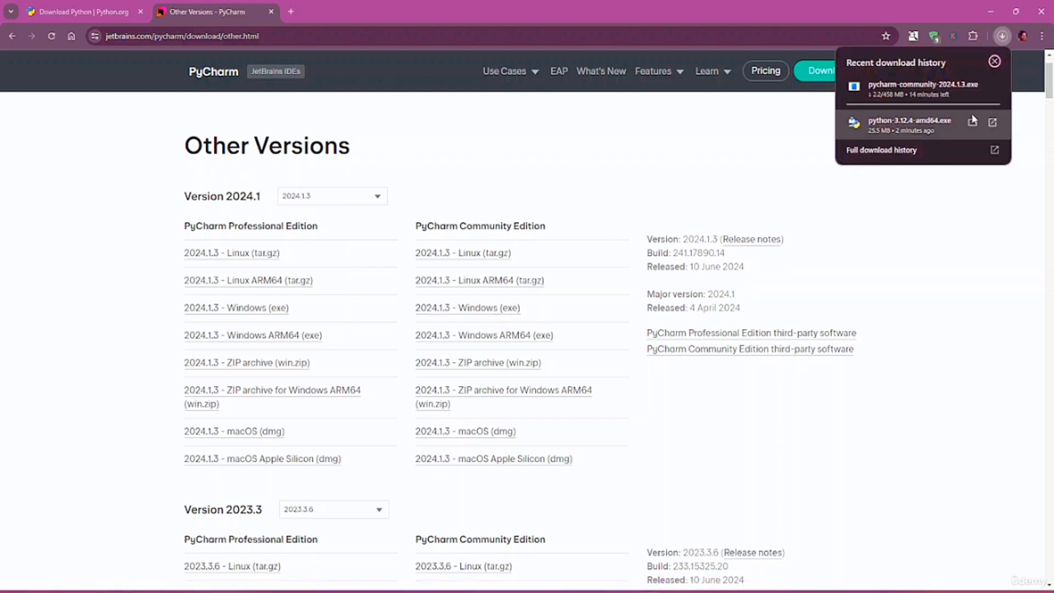
pyautogui.click(958, 207)
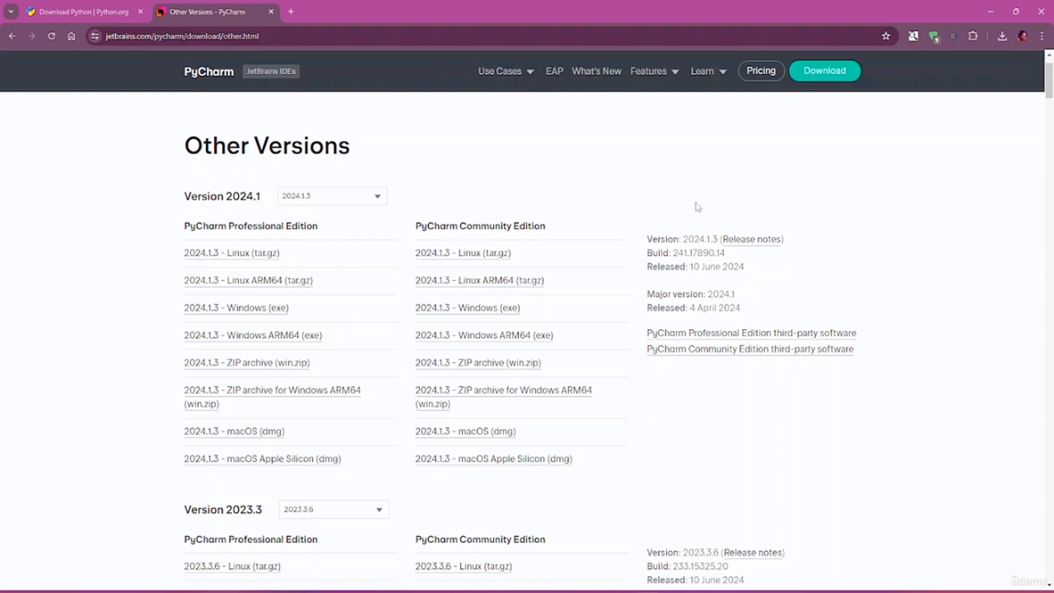
pyautogui.click(1004, 37)
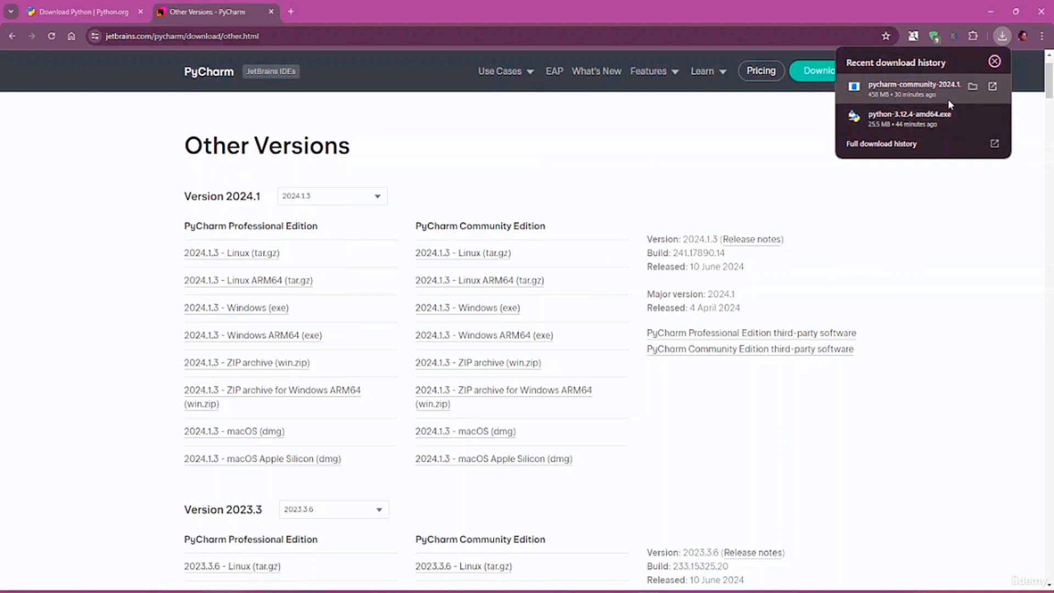
# Open the Downloads folder, launch python-3.12.4-amd64.exe, and position its setup window
pyautogui.click(974, 86)
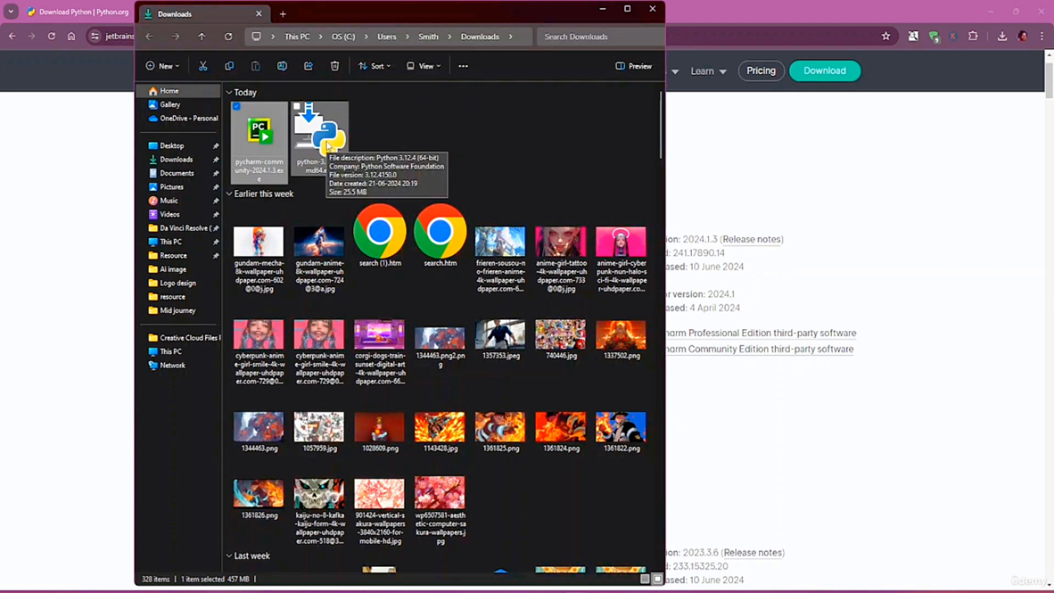
pyautogui.click(327, 146)
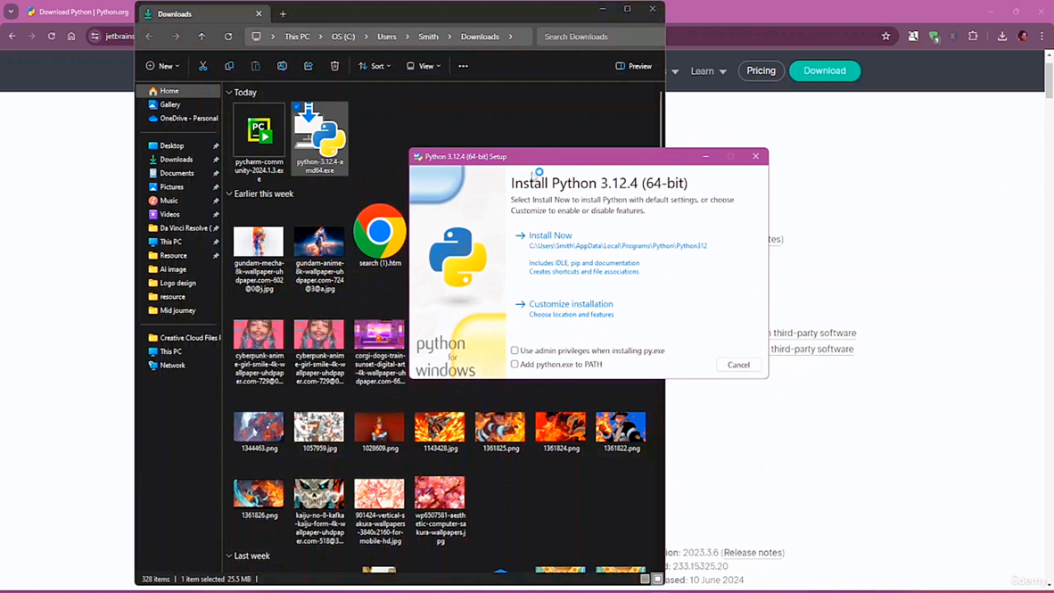
pyautogui.moveTo(540, 159); pyautogui.dragTo(373, 205)
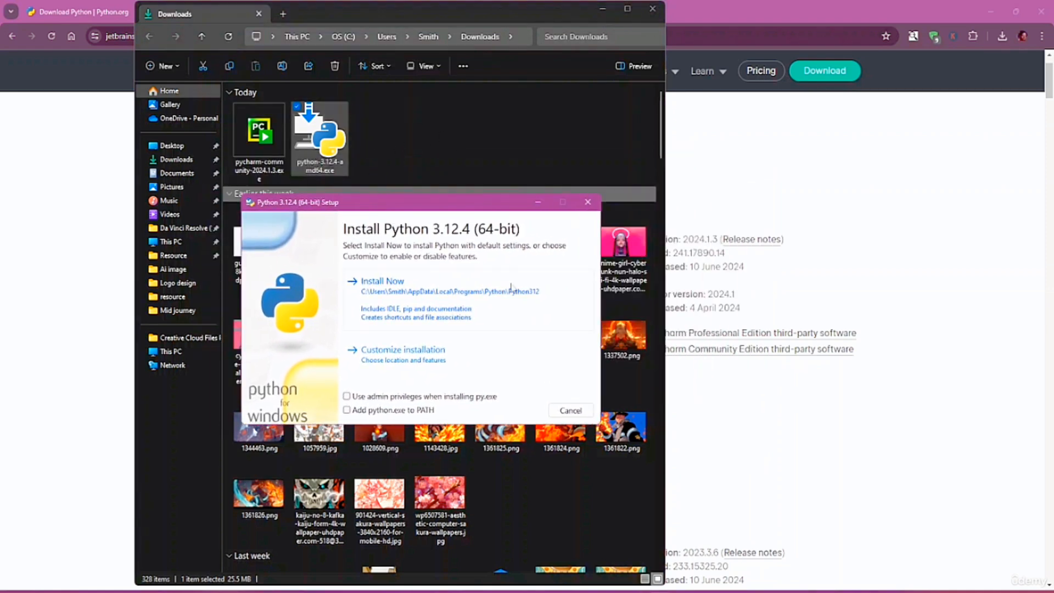
pyautogui.moveTo(398, 206)
pyautogui.mouseDown()
pyautogui.moveTo(423, 236)
pyautogui.moveTo(391, 222)
pyautogui.mouseUp()
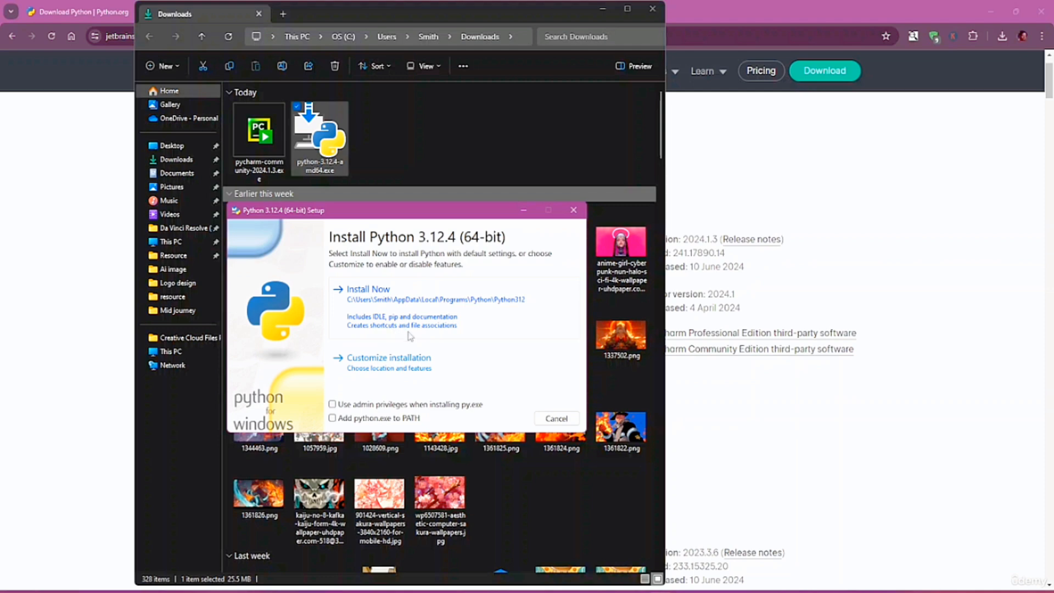
# Install Python 3.12.4 with the Install Now defaults until 'Setup was successful' appears
pyautogui.click(377, 307)
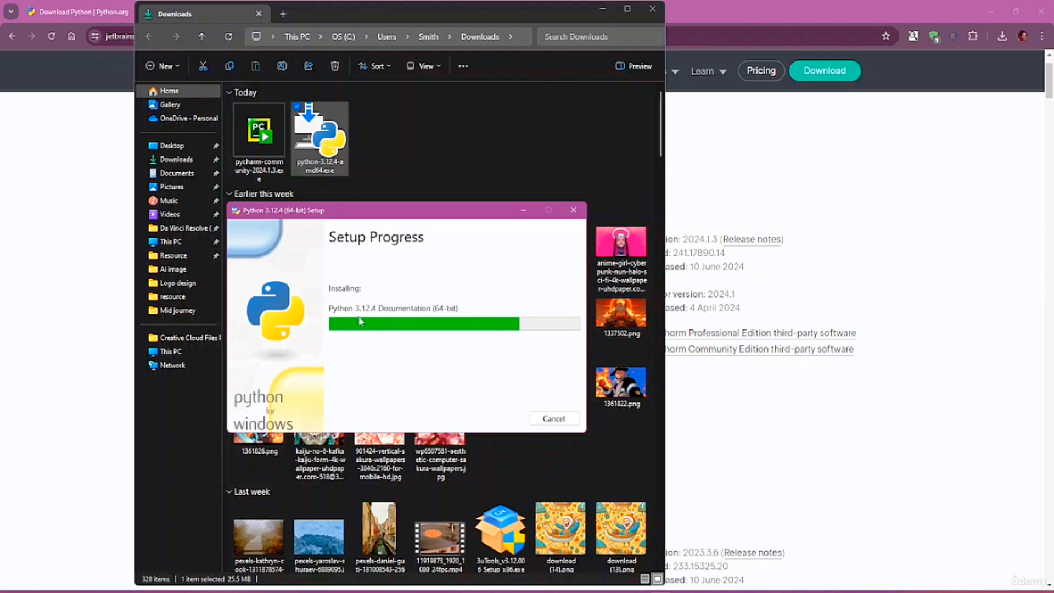
pyautogui.moveTo(383, 219); pyautogui.dragTo(392, 214)
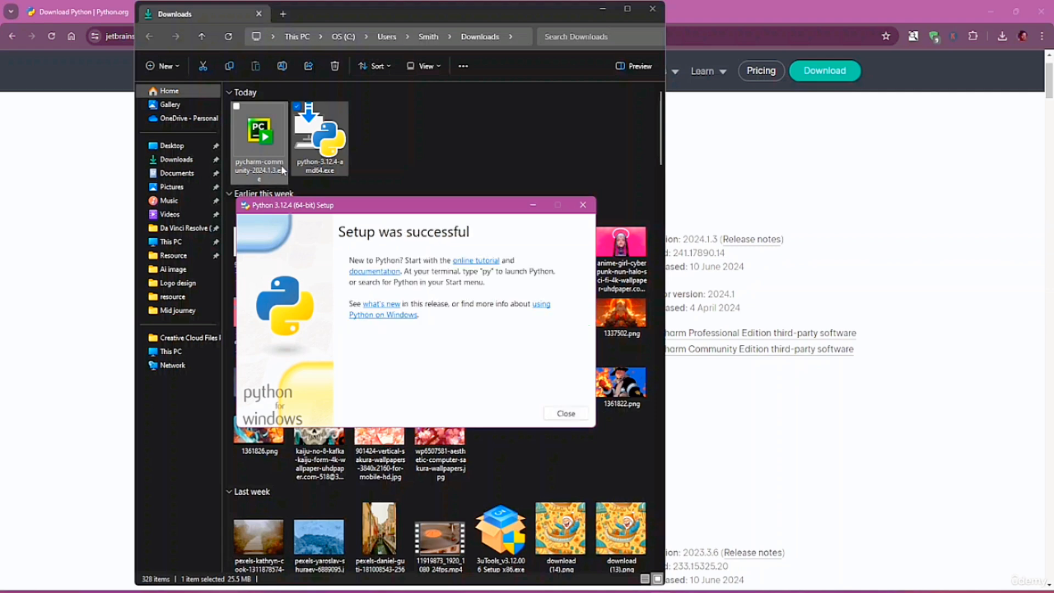
# Close the Python installer, launch the PyCharm Community installer, and keep the default install folder
pyautogui.click(575, 418)
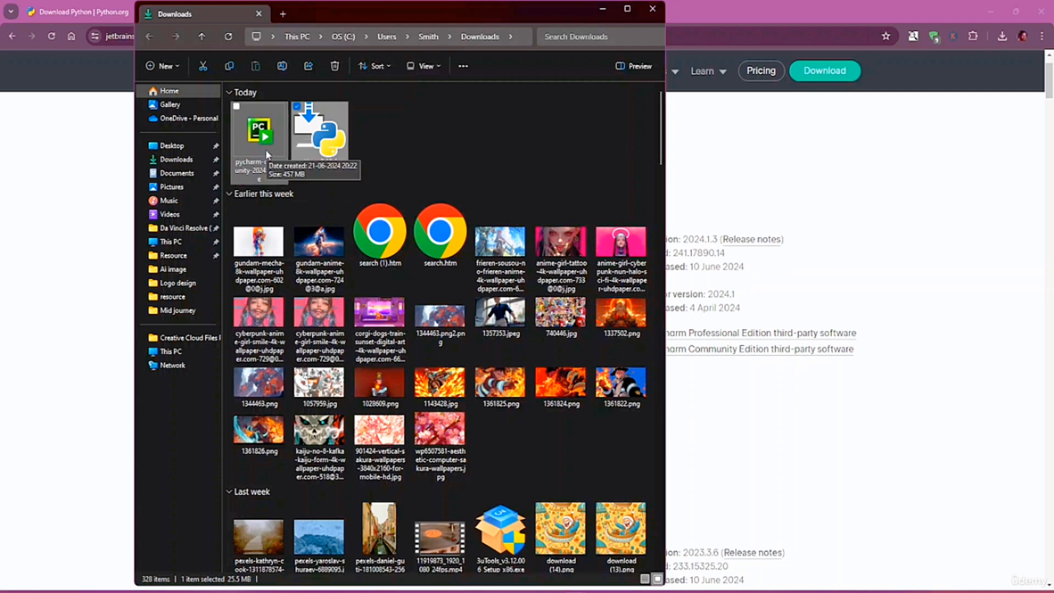
pyautogui.doubleClick(258, 137)
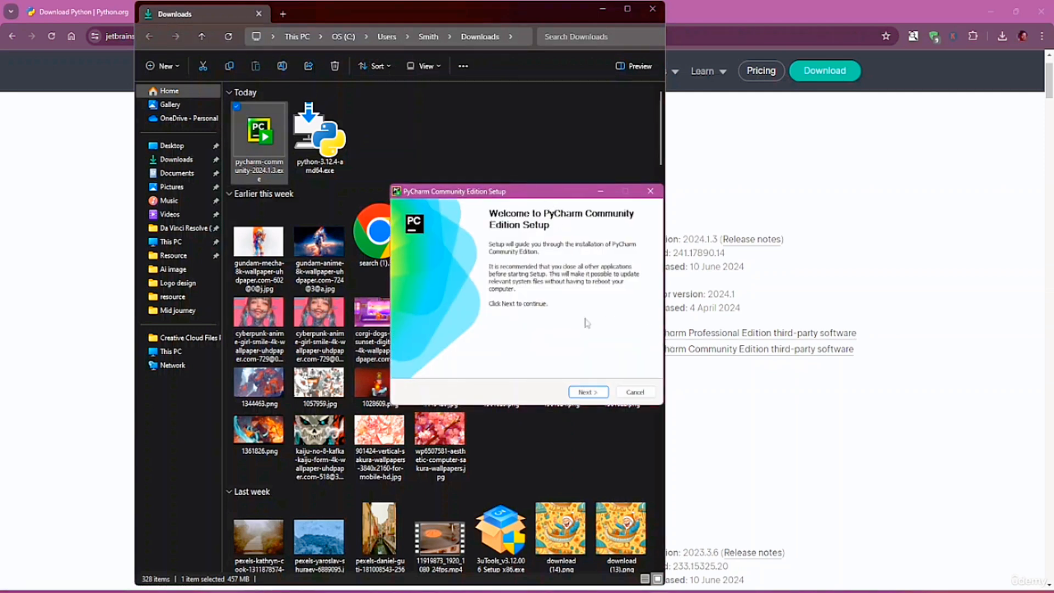
pyautogui.click(588, 392)
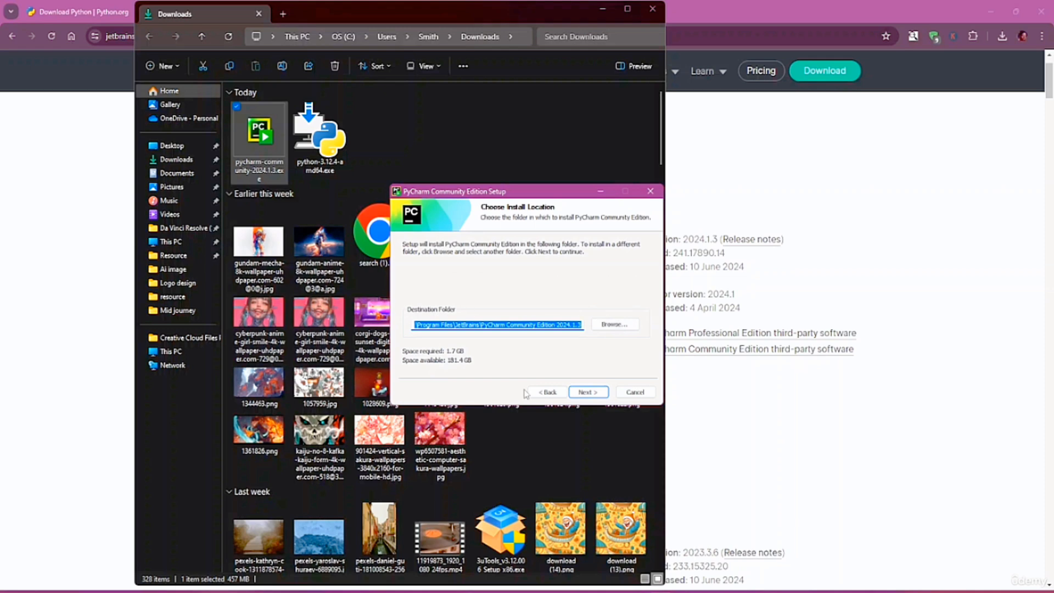
pyautogui.click(588, 392)
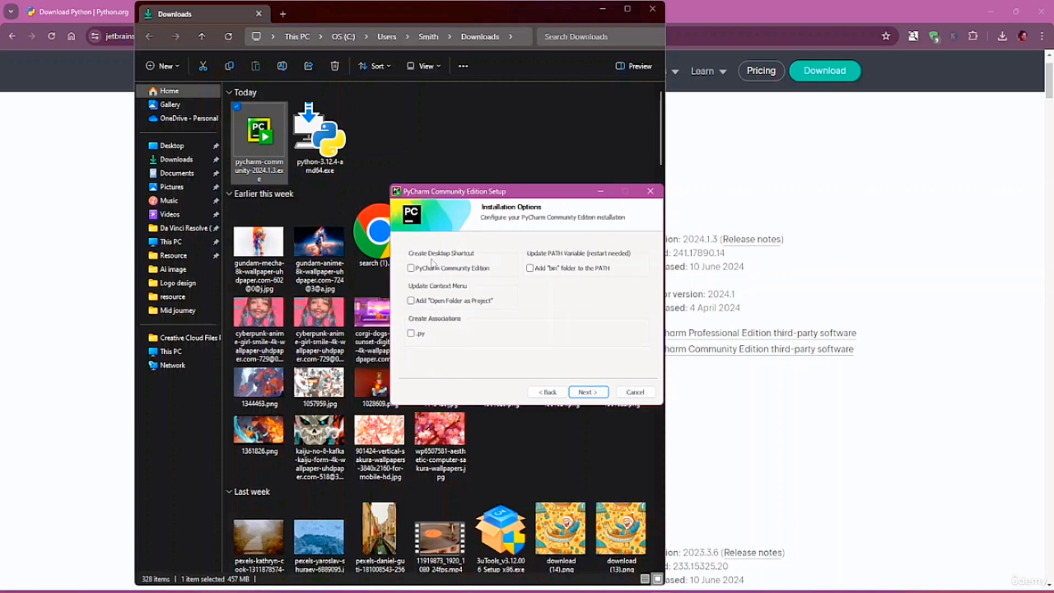
# Enable the desktop shortcut and 'Open Folder as Project' without .py association, then install
pyautogui.click(417, 269)
pyautogui.click(411, 301)
pyautogui.click(411, 334)
pyautogui.click(412, 334)
pyautogui.click(589, 392)
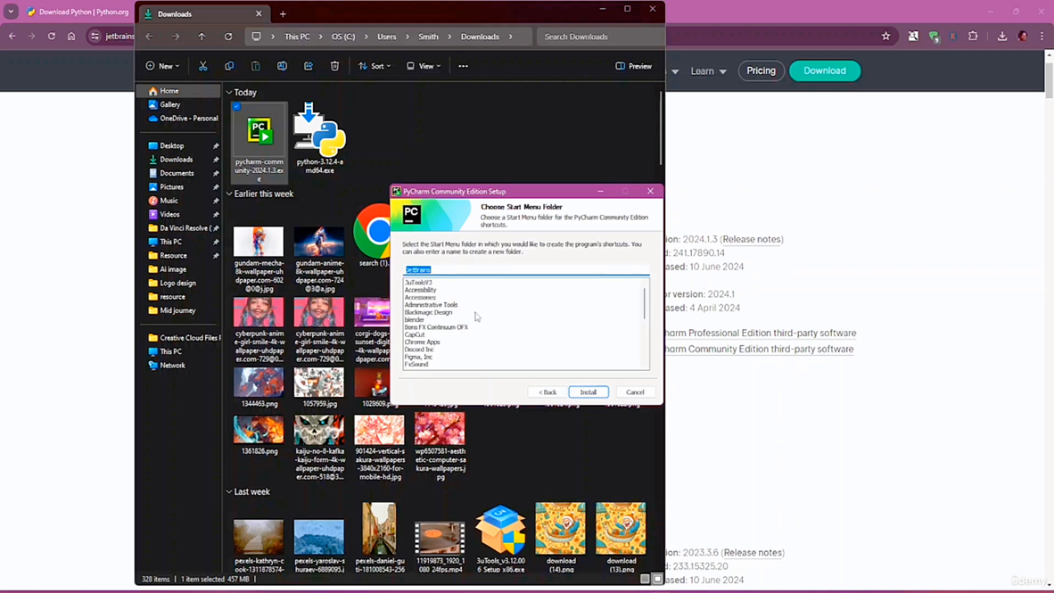
pyautogui.click(590, 393)
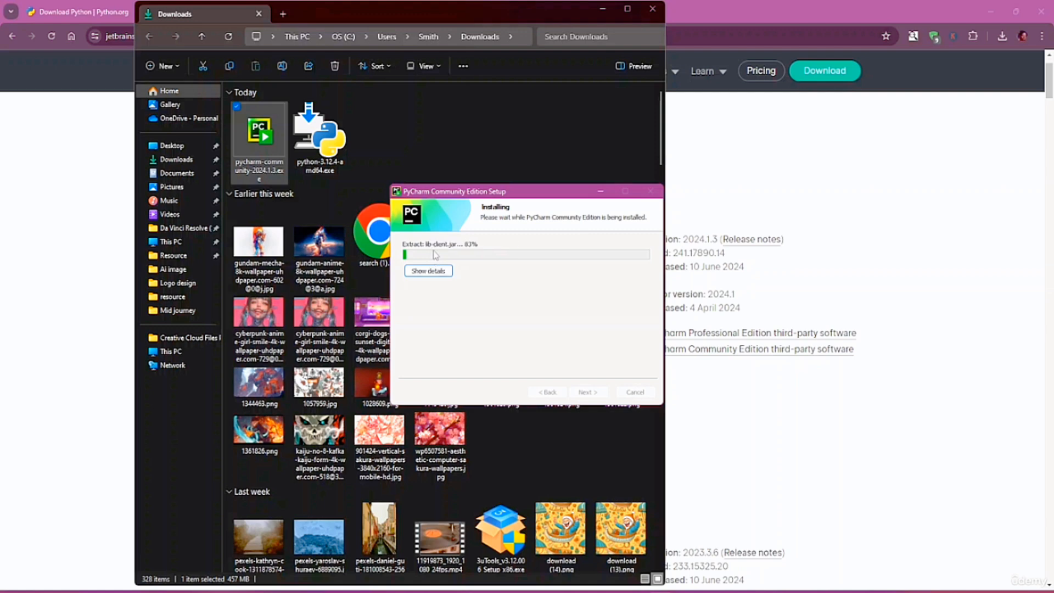
# Let the PyCharm install finish with details shown, and tick Run PyCharm Community Edition
pyautogui.click(603, 15)
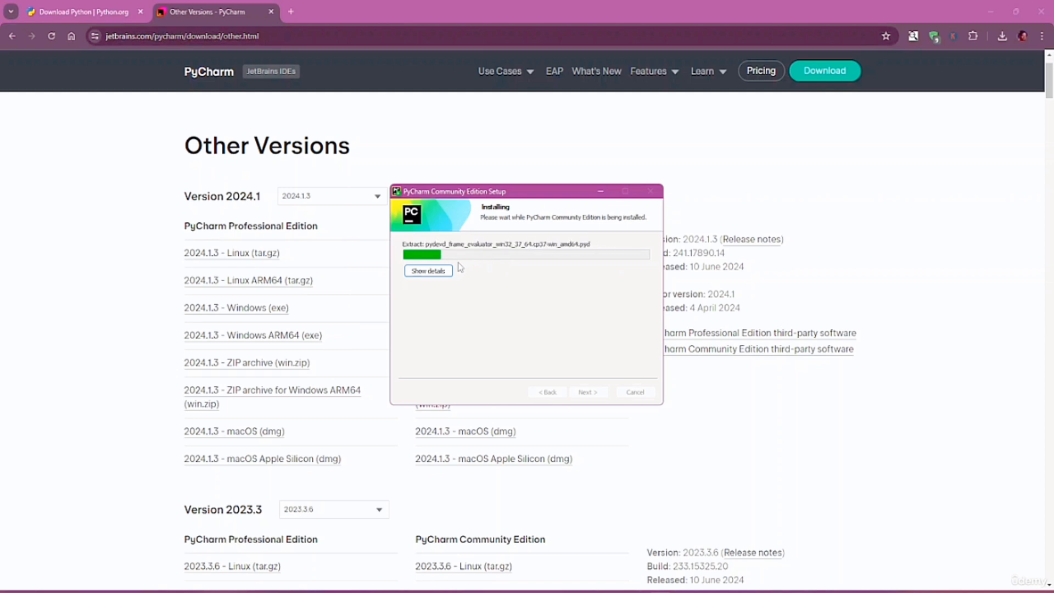
pyautogui.click(436, 273)
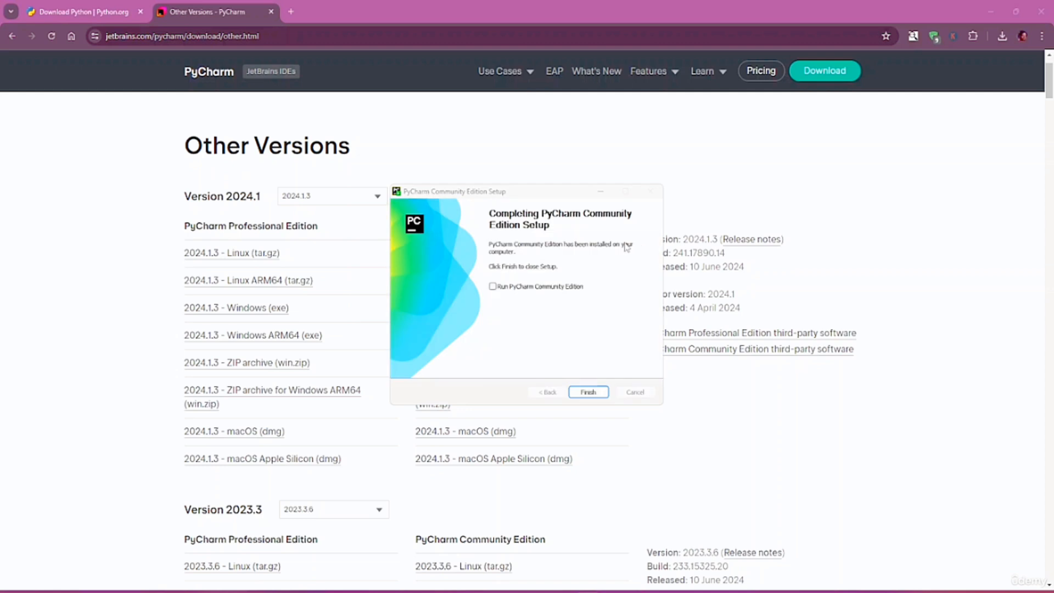
pyautogui.click(493, 287)
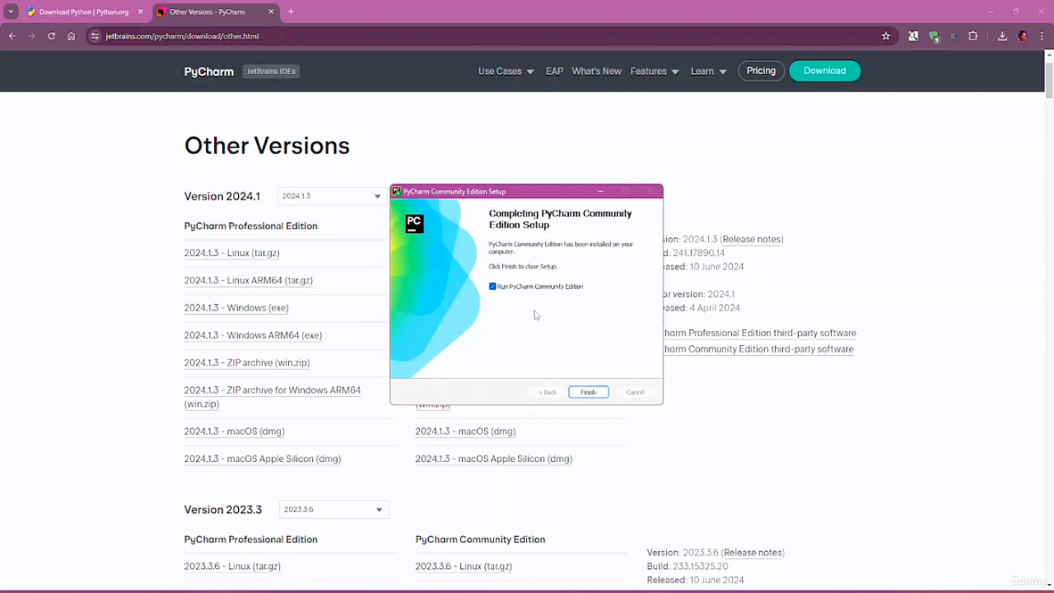
# Finish setup, enable screen reader support, accept the user agreement and decline usage statistics
pyautogui.click(592, 392)
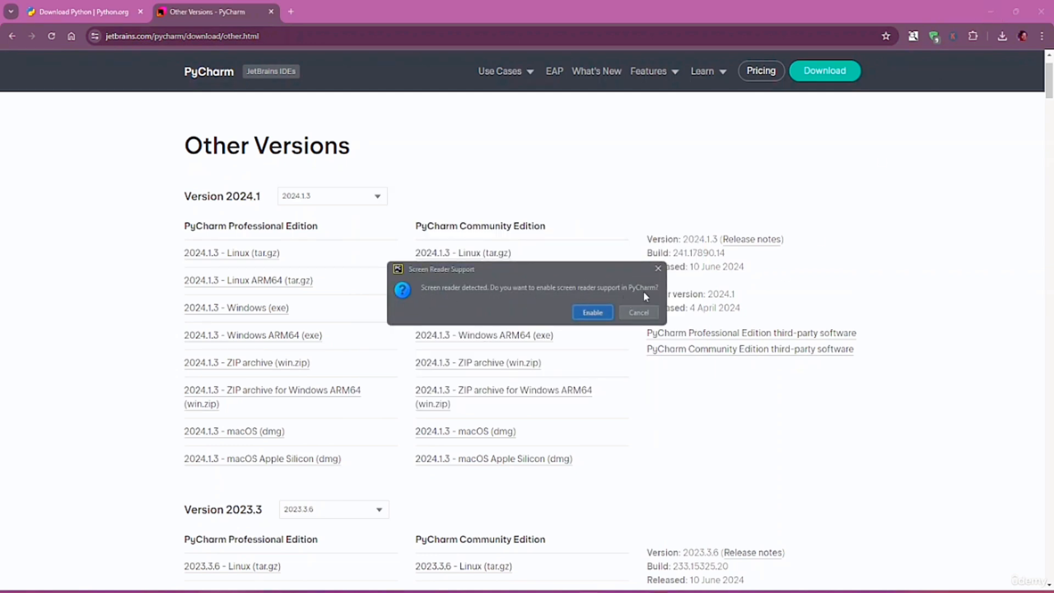
pyautogui.click(584, 318)
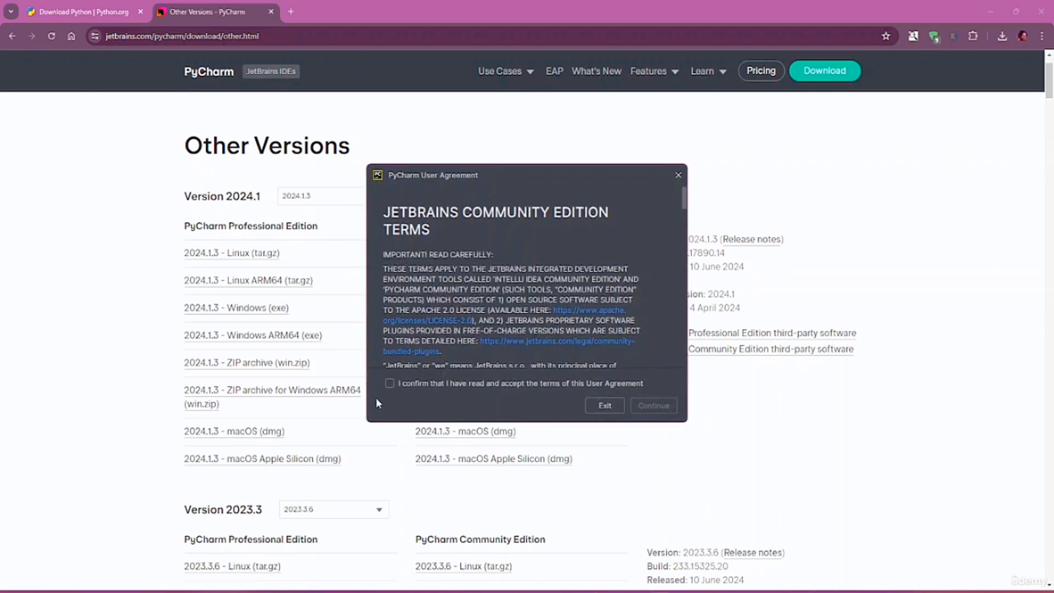
pyautogui.click(390, 383)
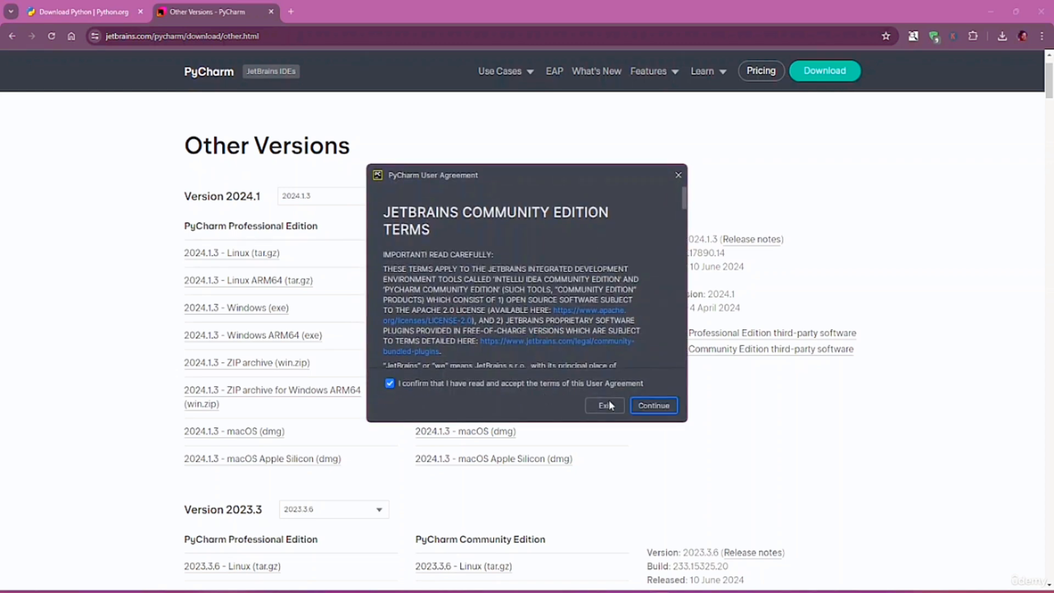
pyautogui.click(658, 406)
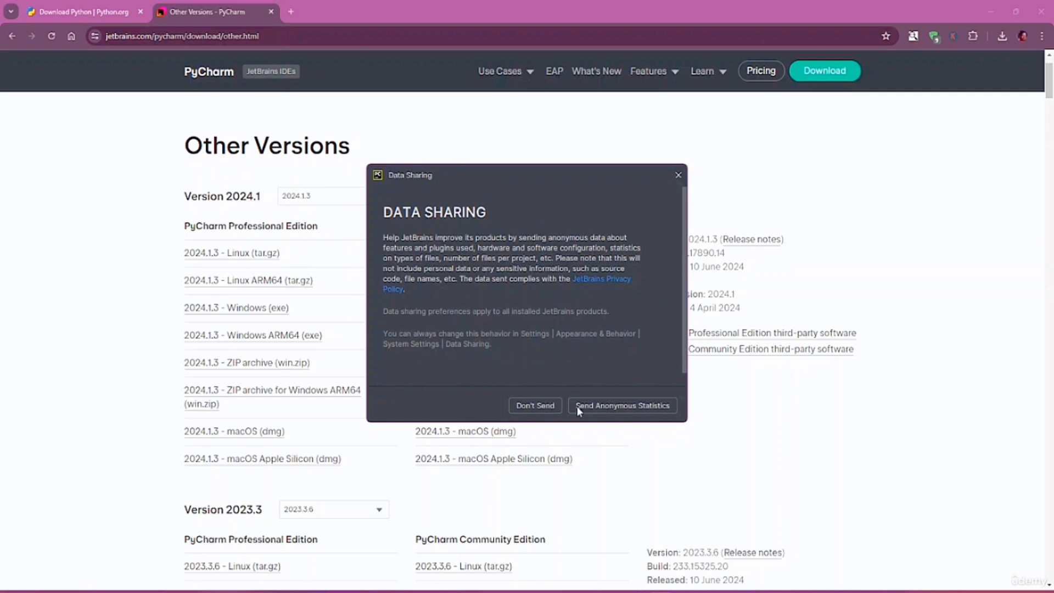
pyautogui.click(530, 407)
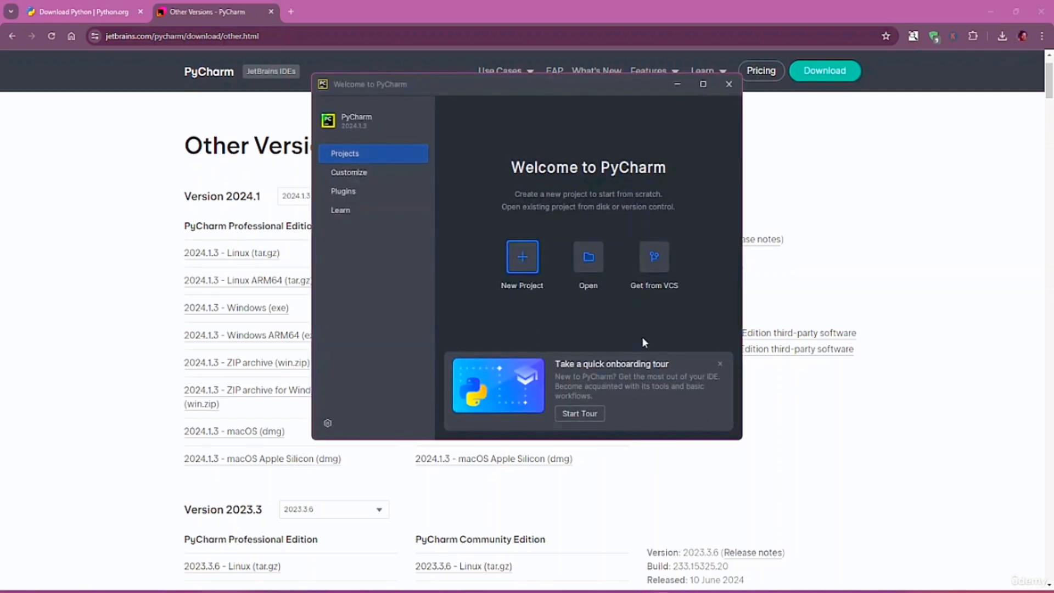
# Maximize the Welcome to PyCharm window and close the browser's PyCharm page
pyautogui.click(703, 84)
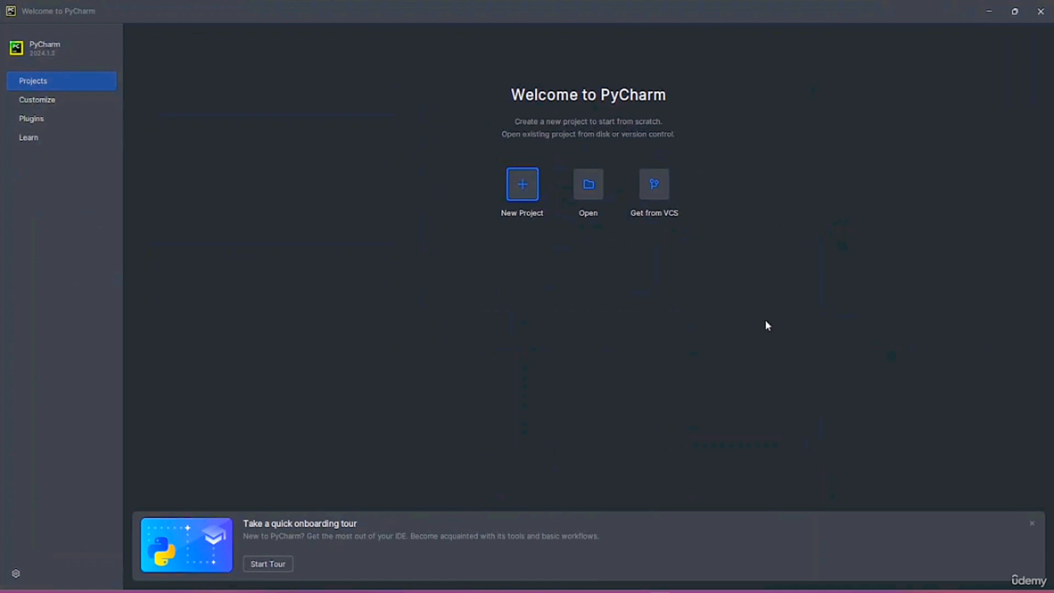
pyautogui.moveTo(636, 591)
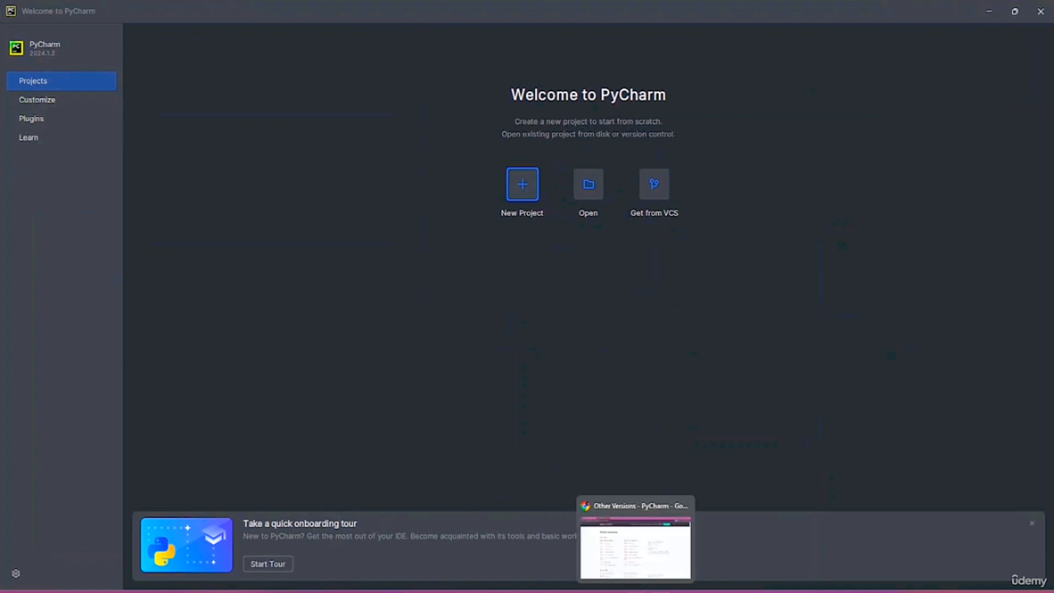
pyautogui.click(684, 506)
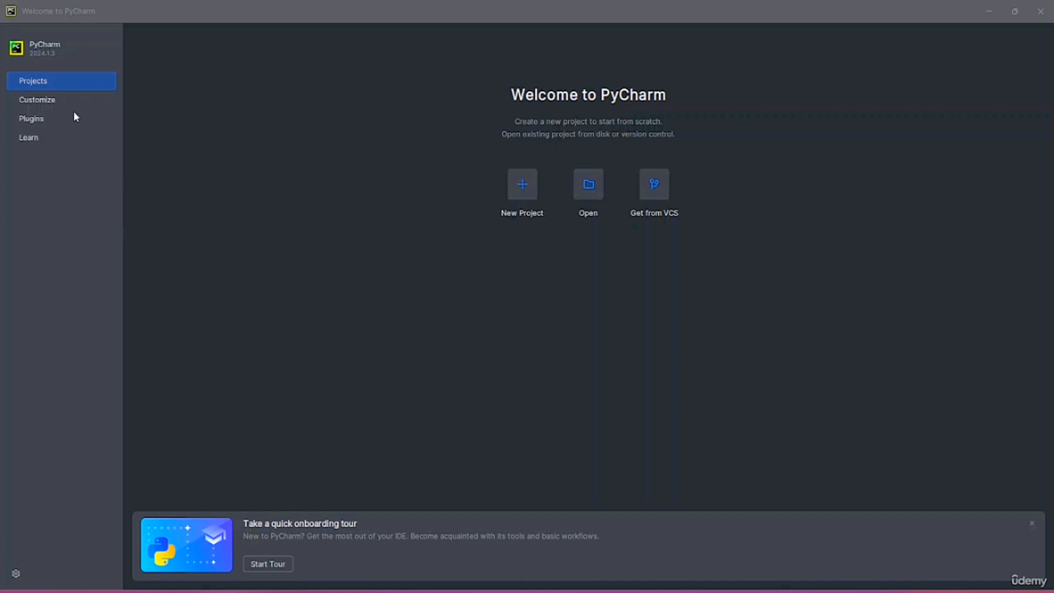
# Open Customize and look through the Theme list, keeping Dark selected
pyautogui.click(53, 102)
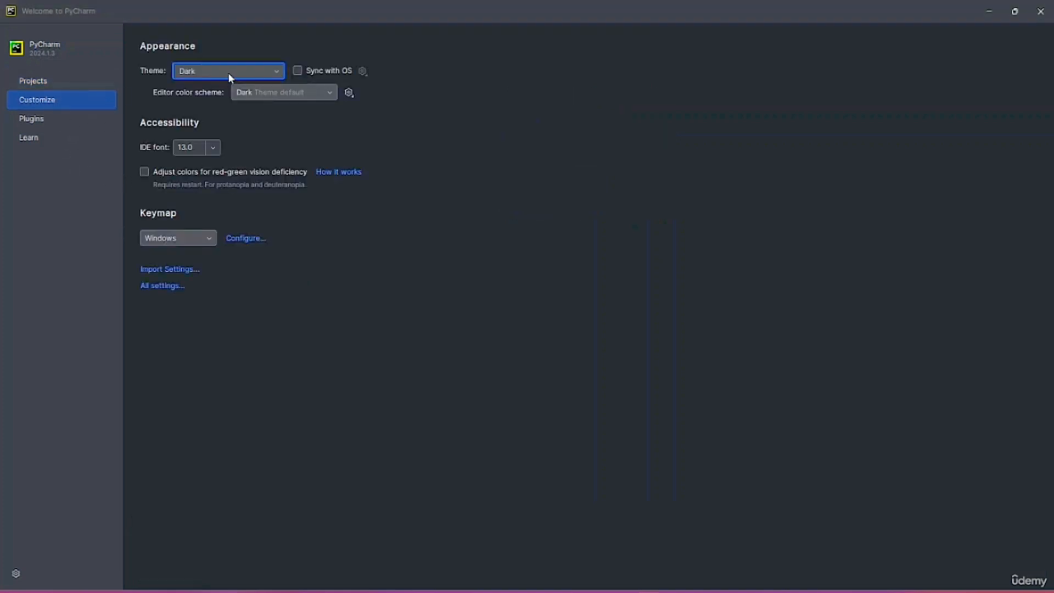
pyautogui.click(272, 78)
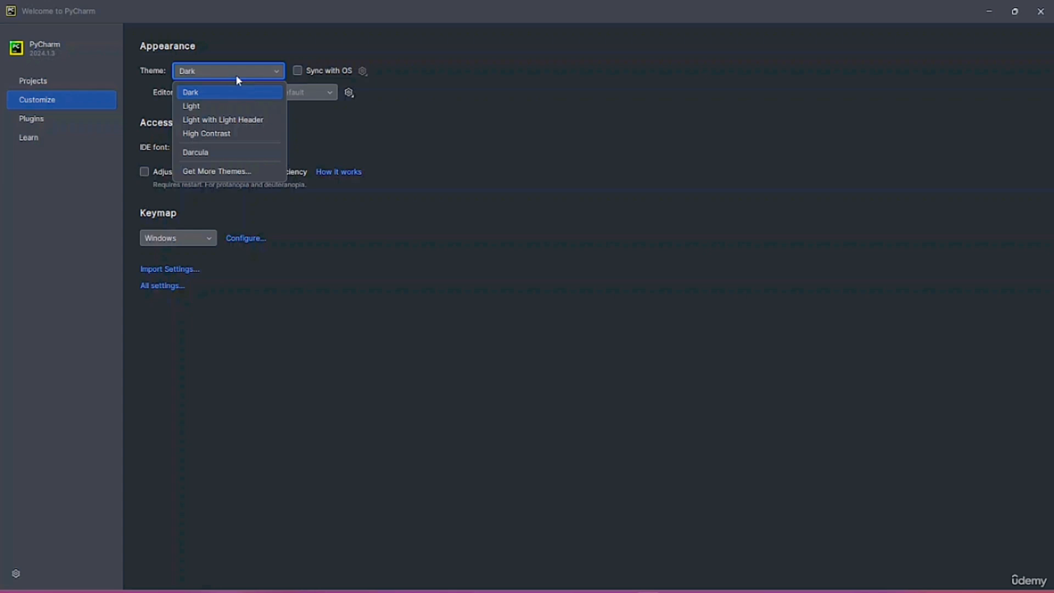
pyautogui.click(532, 98)
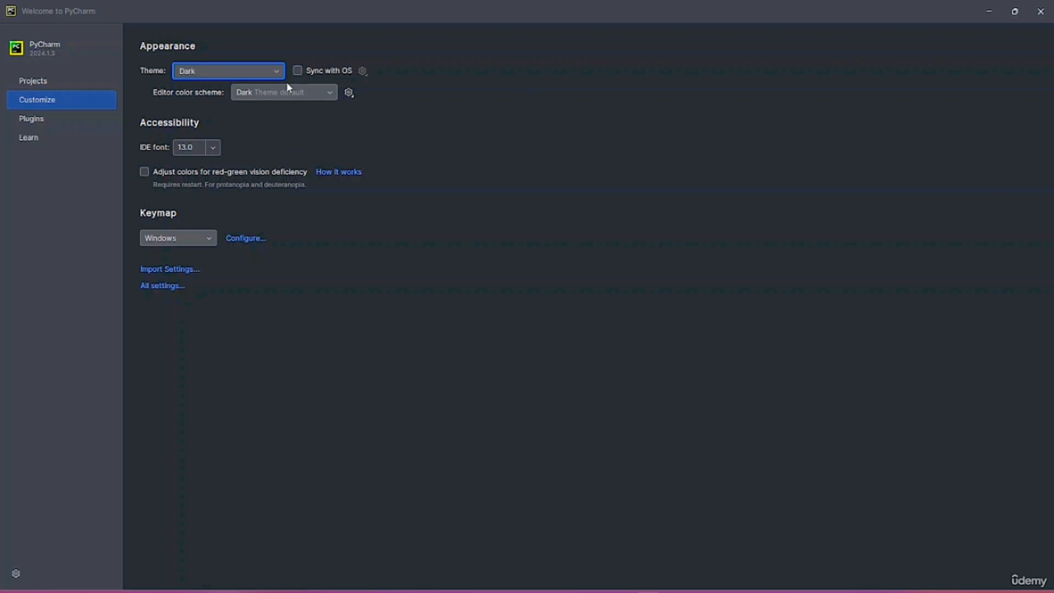
pyautogui.click(247, 70)
pyautogui.click(410, 84)
# Turn on Sync with OS for the theme and maximize the welcome window
pyautogui.click(298, 72)
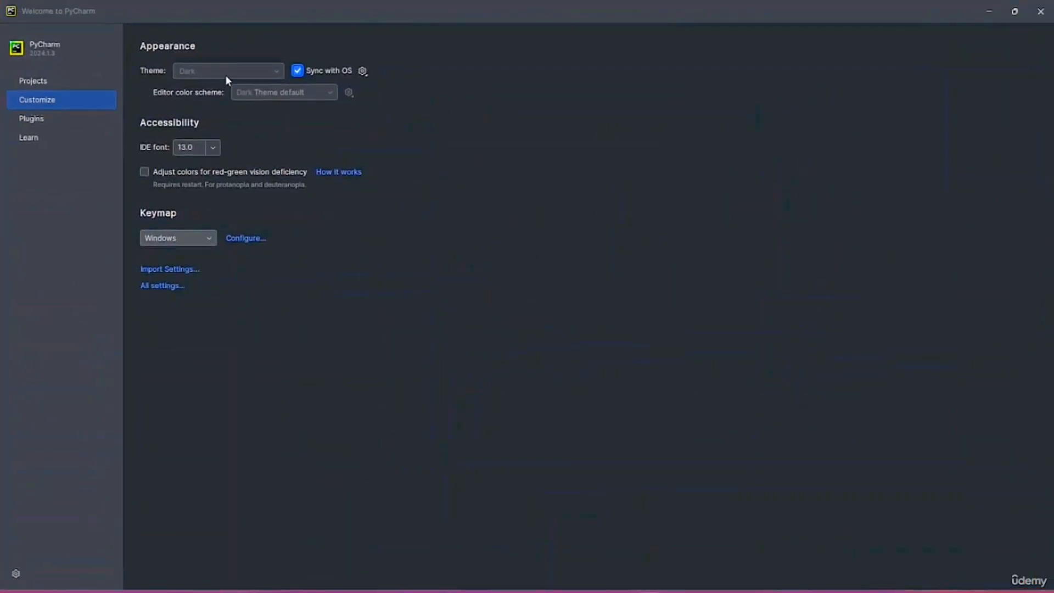
pyautogui.click(298, 73)
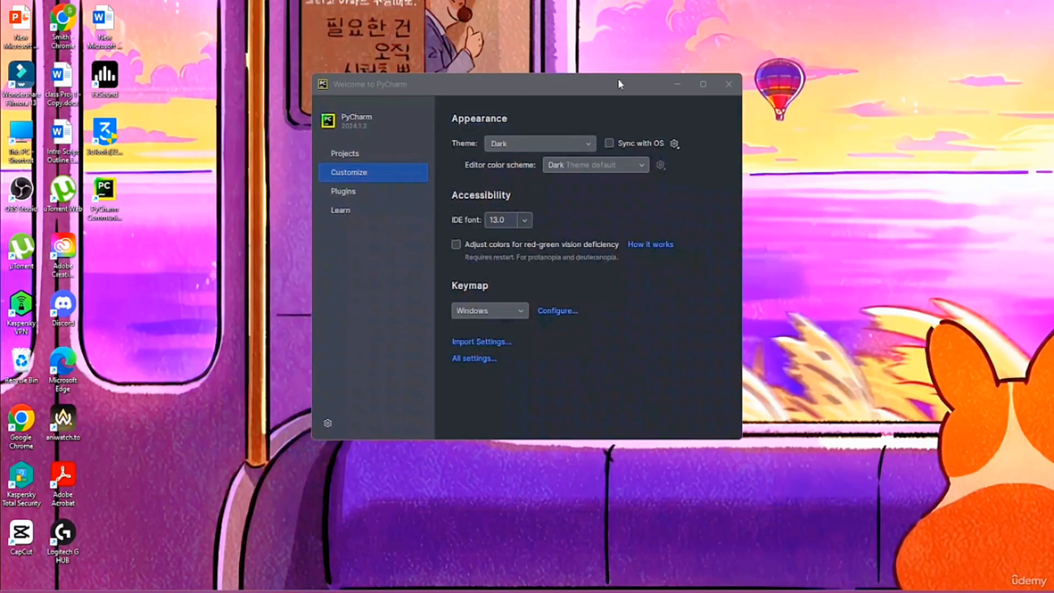
pyautogui.click(713, 86)
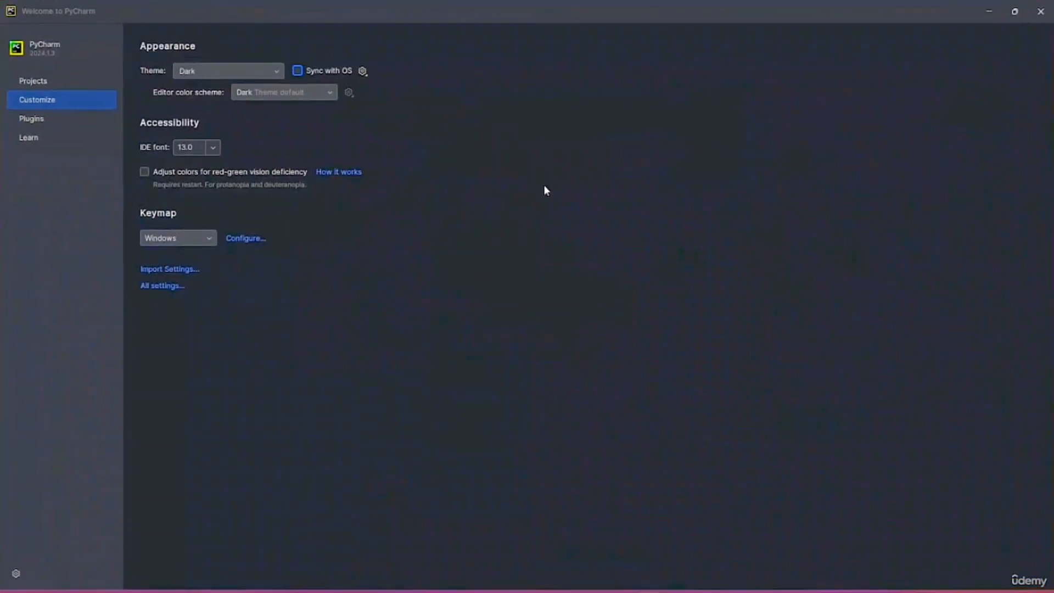
pyautogui.click(305, 71)
pyautogui.click(711, 81)
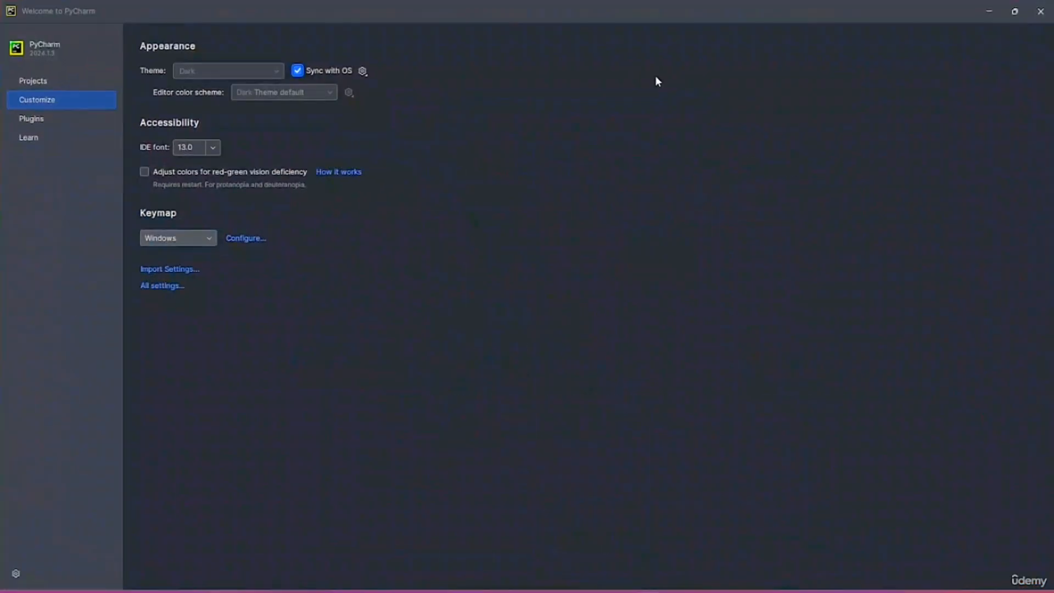
# Leave the Keymap on Windows and open All settings at Appearance
pyautogui.click(206, 241)
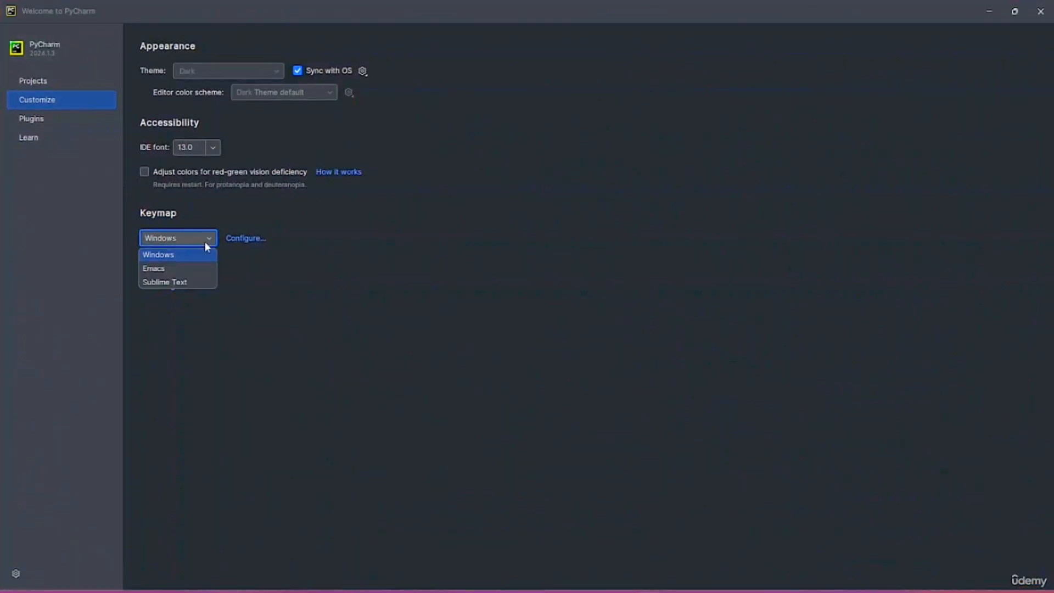
pyautogui.click(188, 240)
pyautogui.click(190, 241)
pyautogui.click(342, 220)
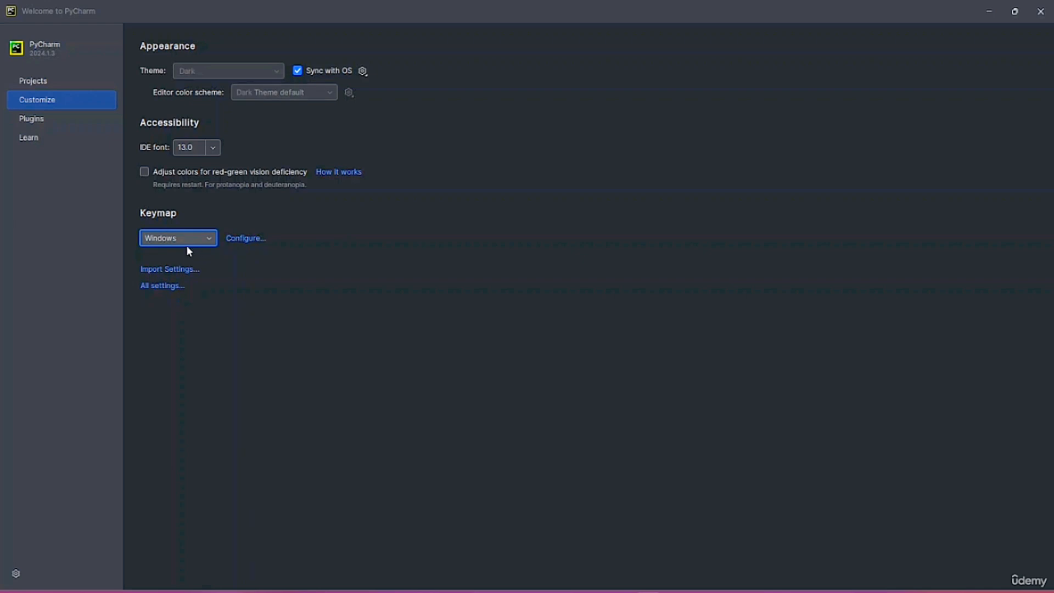
pyautogui.click(154, 288)
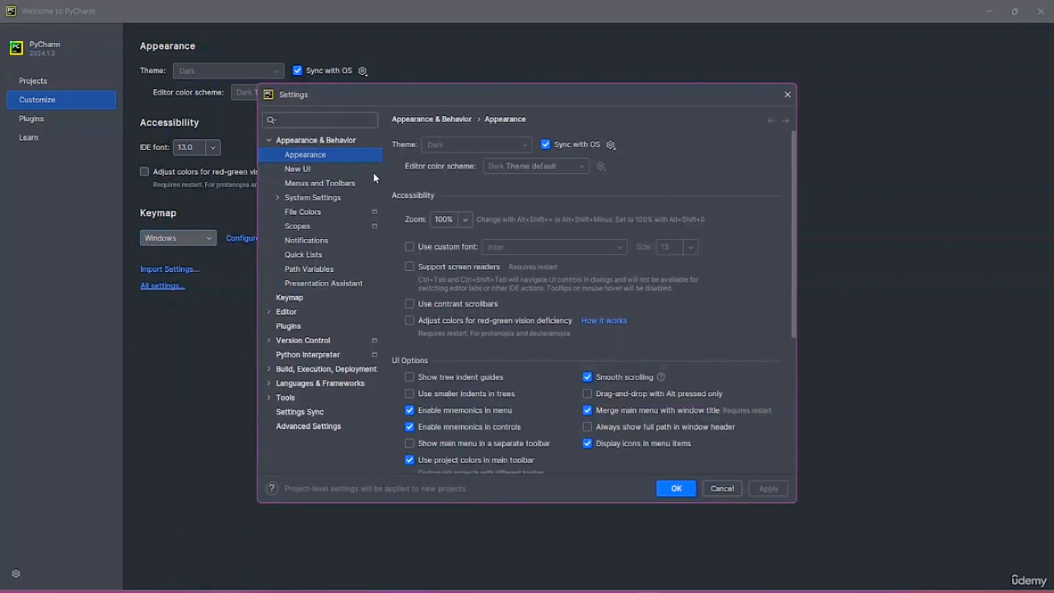
# Browse the New UI, Menus and Toolbars and Advanced Settings pages, ending on Keymap
pyautogui.click(305, 171)
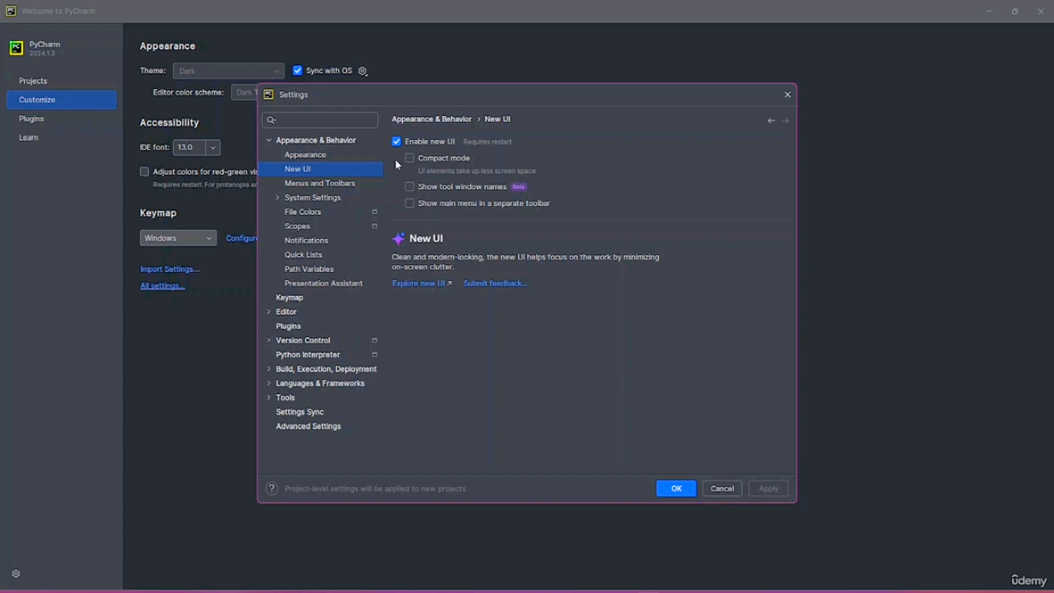
pyautogui.click(319, 183)
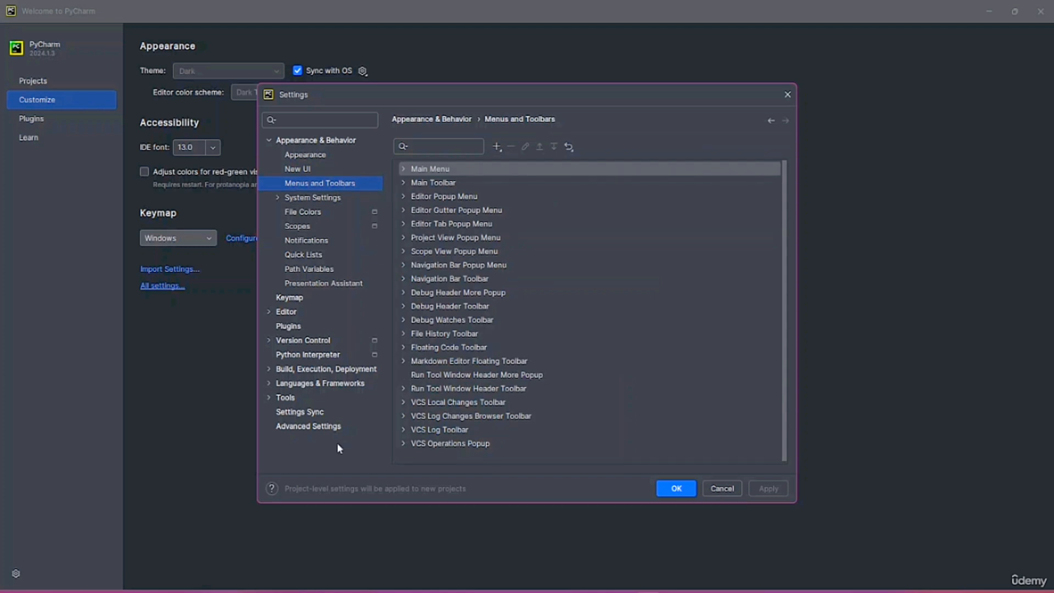
pyautogui.click(322, 426)
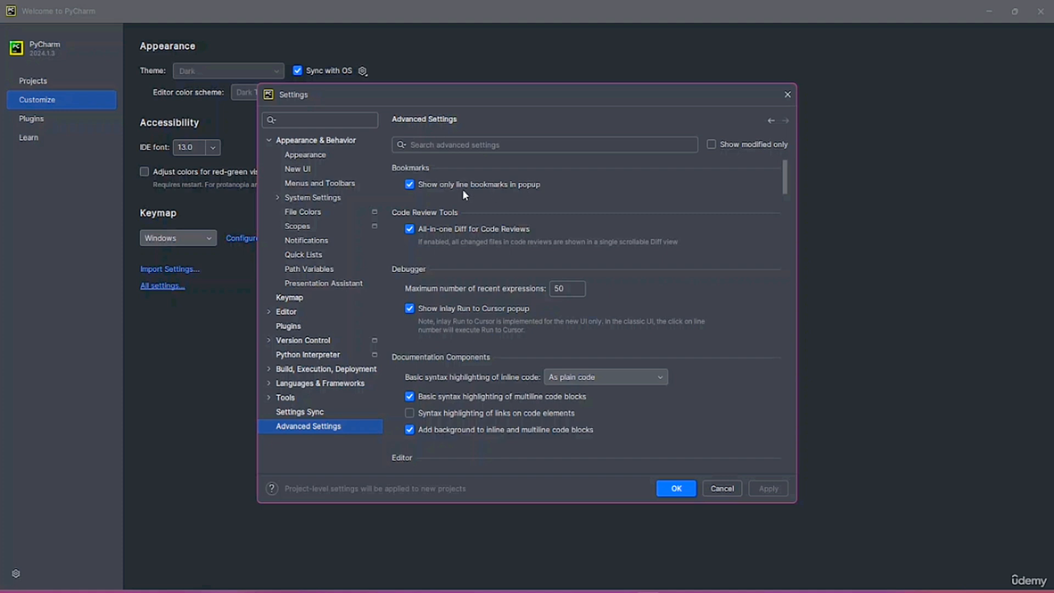
pyautogui.scroll(-1, 462, 195)
pyautogui.scroll(-6, 463, 252)
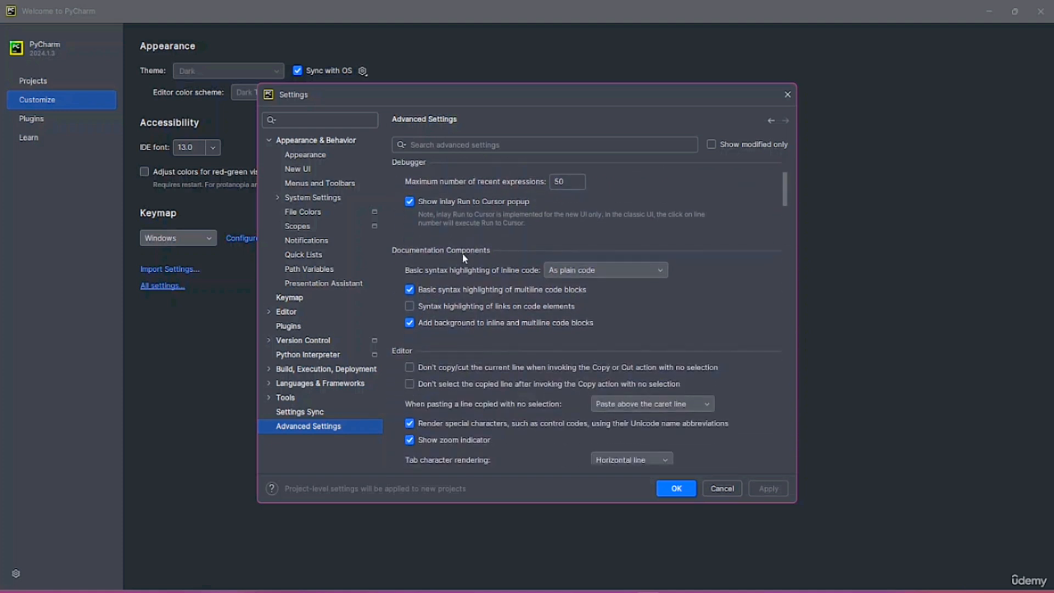
pyautogui.scroll(-12, 447, 258)
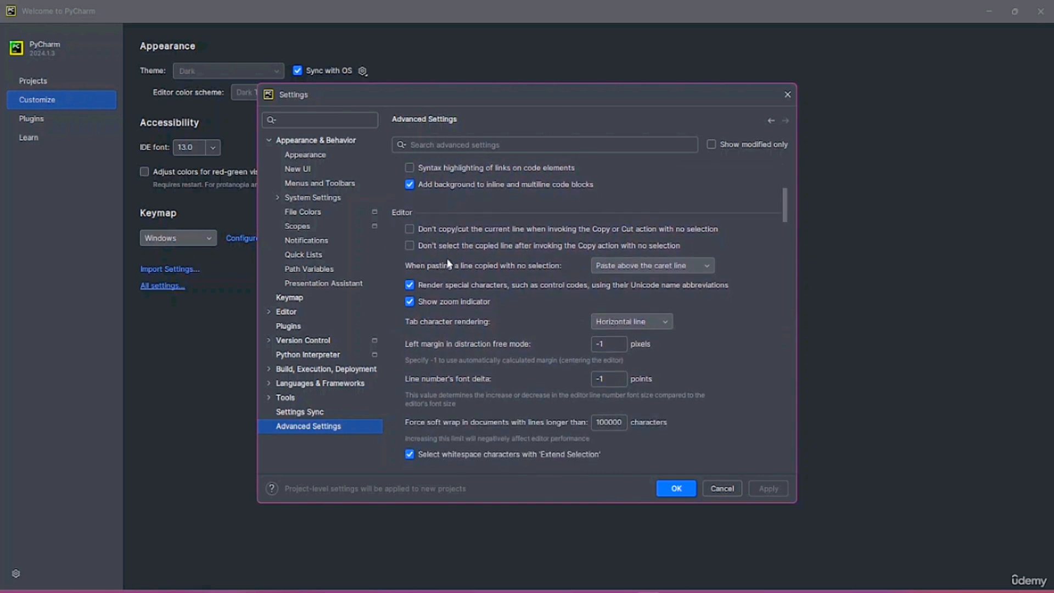
pyautogui.scroll(-8, 449, 262)
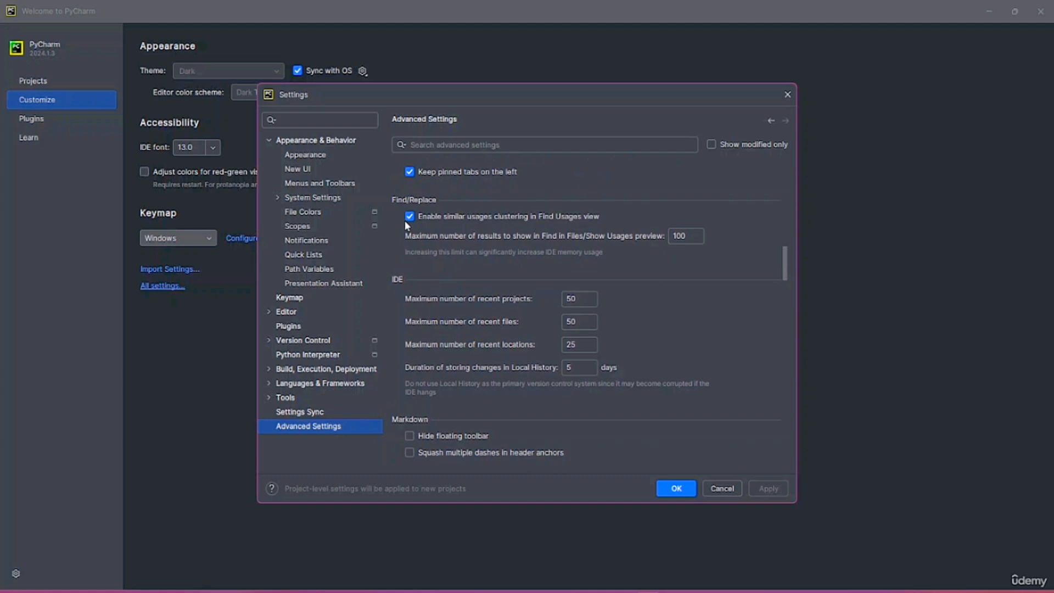
pyautogui.scroll(-4, 498, 344)
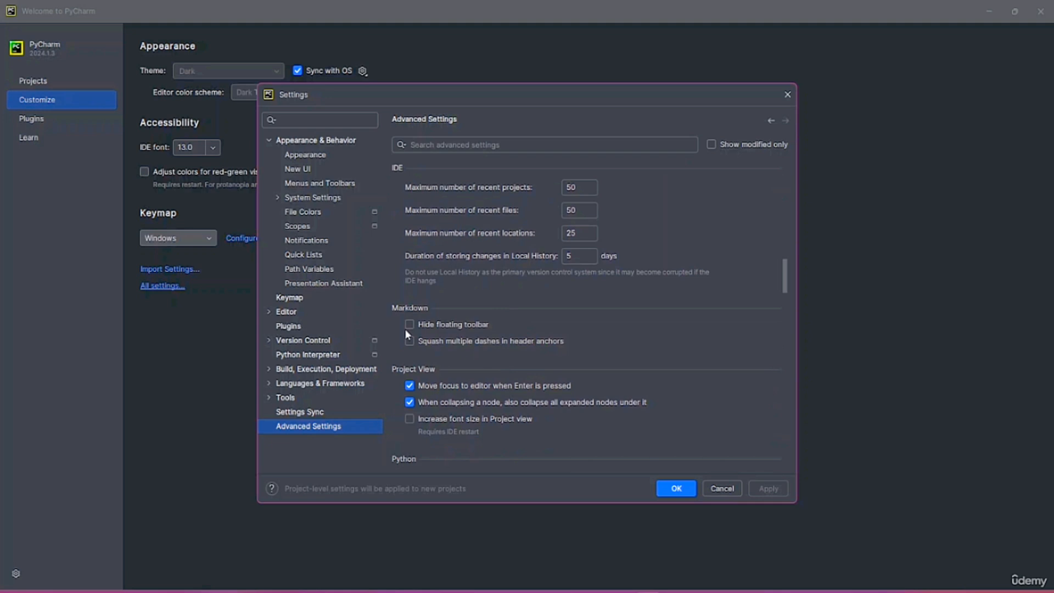
pyautogui.scroll(-6, 406, 329)
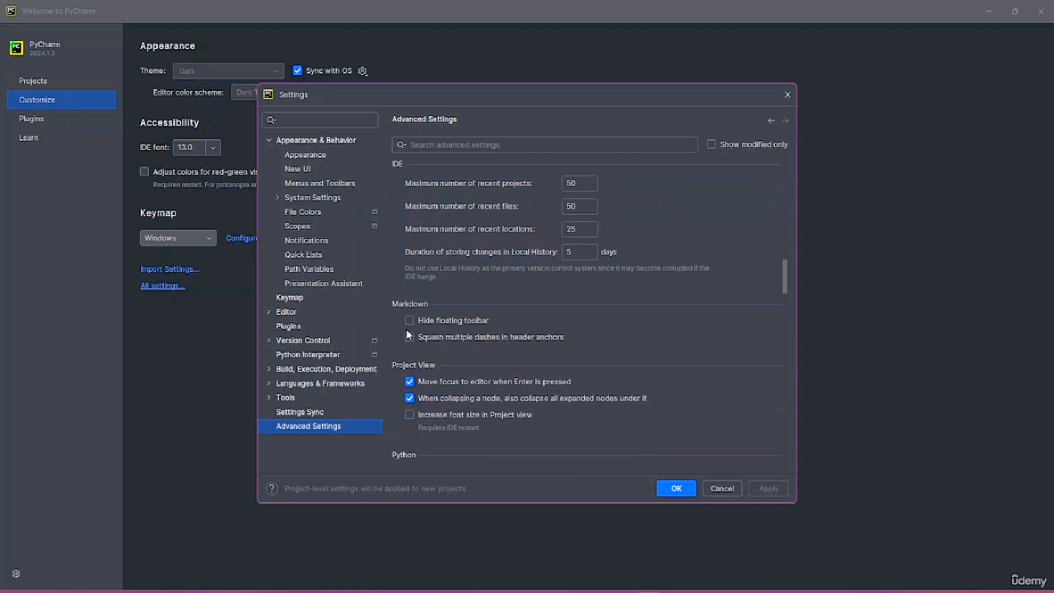
pyautogui.scroll(-4, 406, 328)
pyautogui.scroll(5, 406, 330)
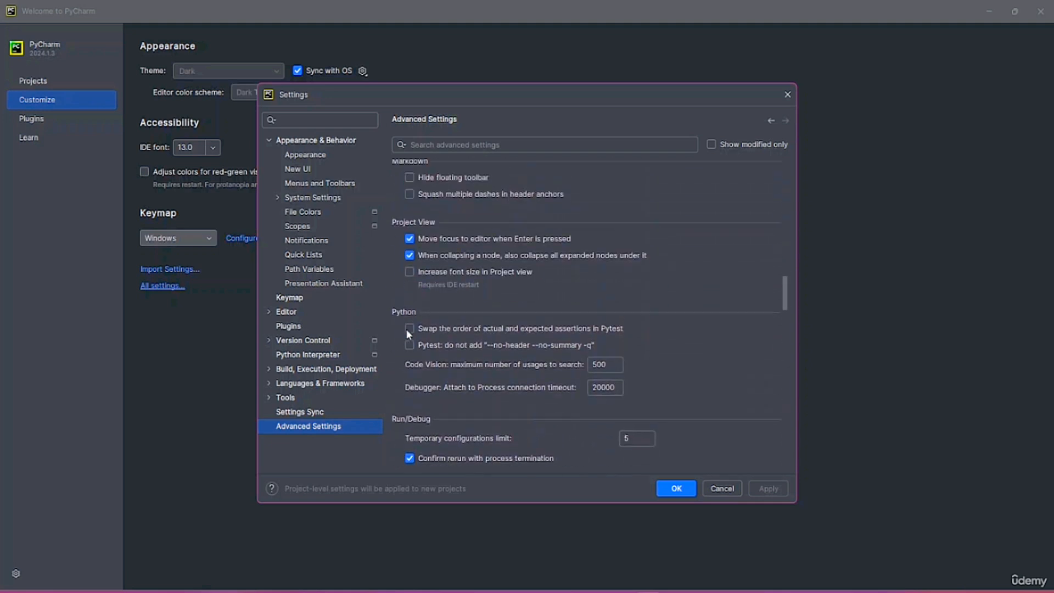
pyautogui.click(286, 299)
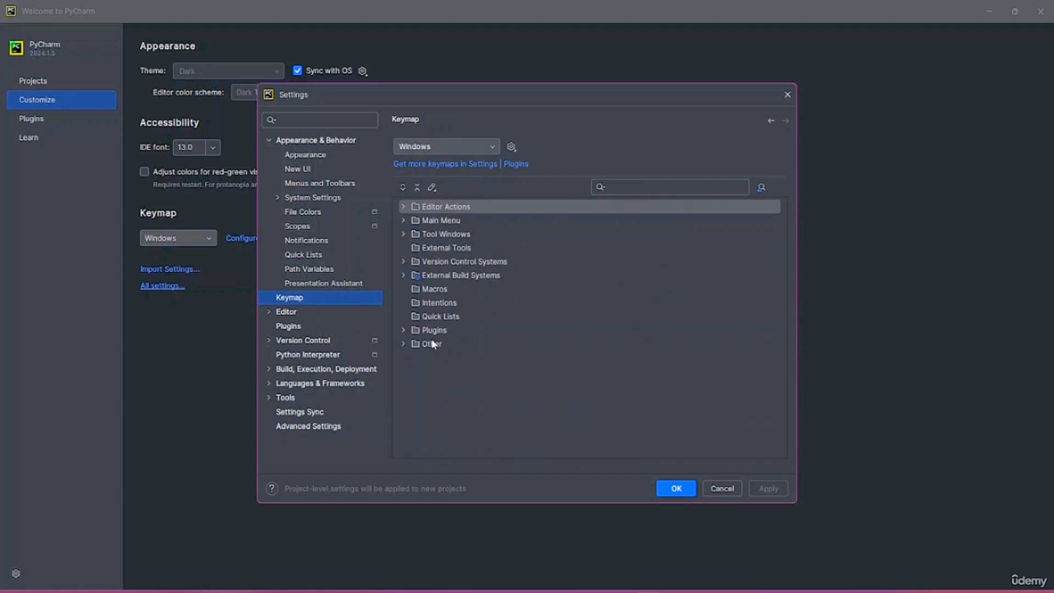
# Browse the Tools, Languages & Frameworks and Django pages, then cancel Settings
pyautogui.click(291, 403)
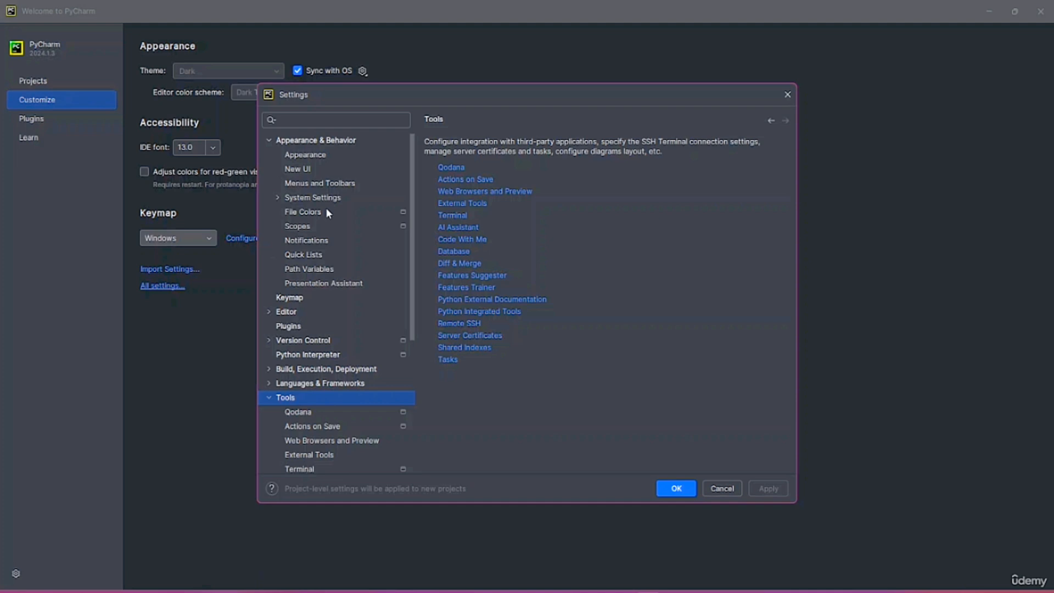
pyautogui.click(357, 384)
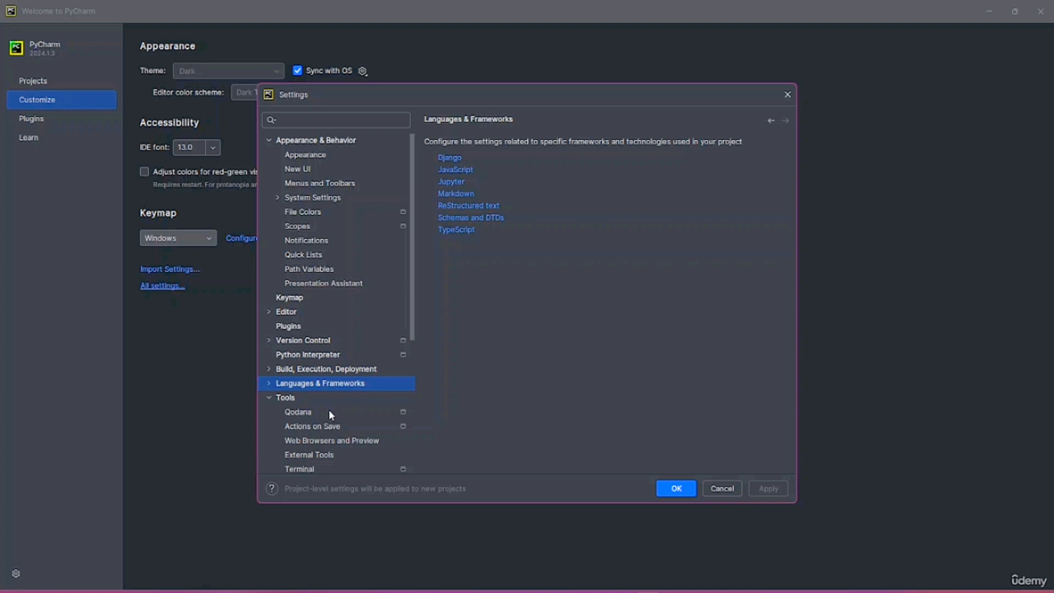
pyautogui.click(450, 158)
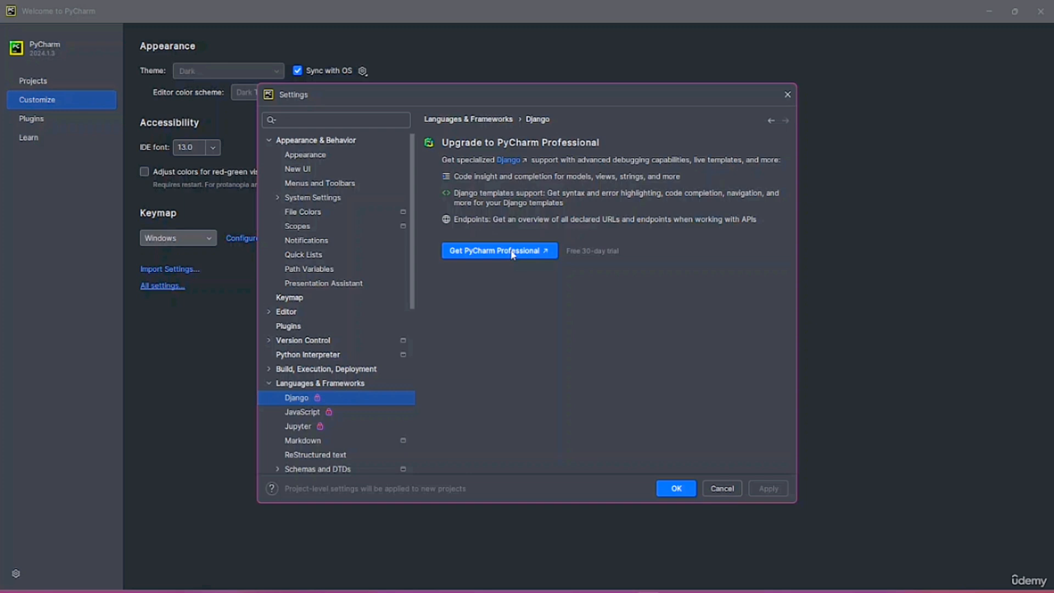
pyautogui.scroll(-3, 326, 417)
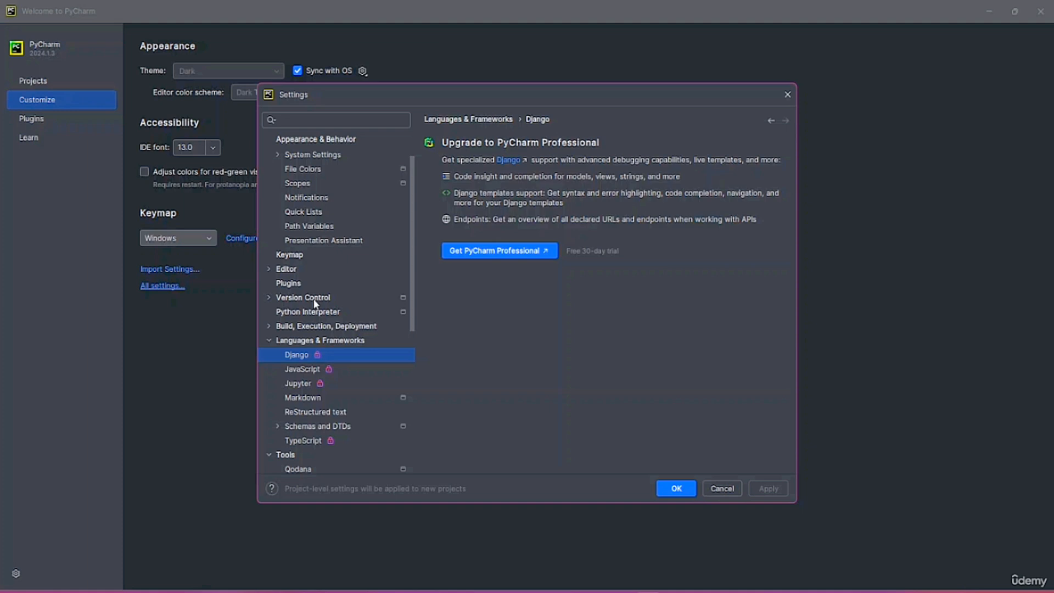
pyautogui.click(725, 489)
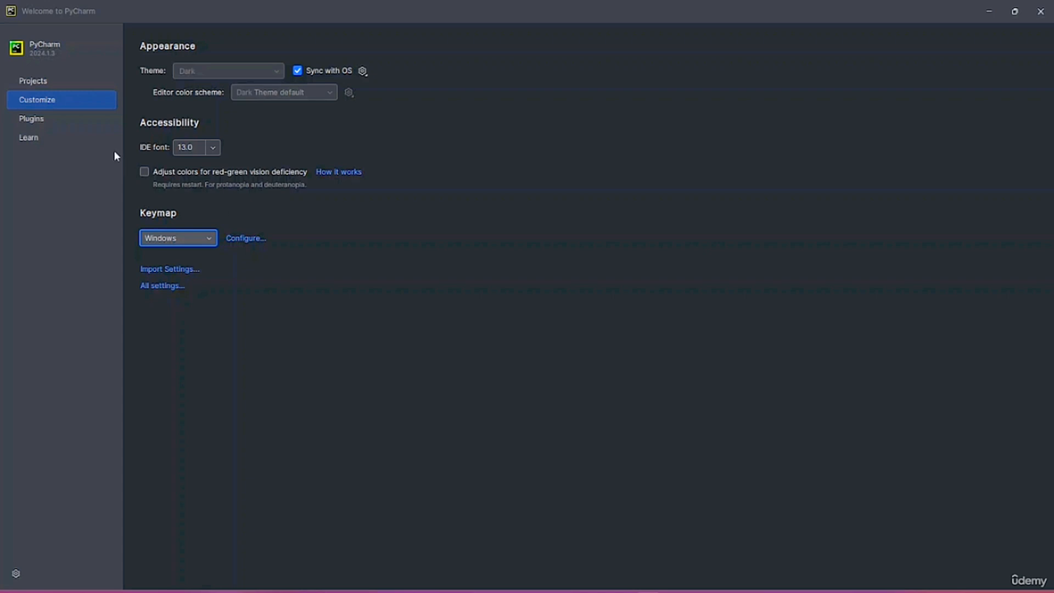
# Start a New Project from the Projects page and change its name from pythonProject to 'new'
pyautogui.click(39, 83)
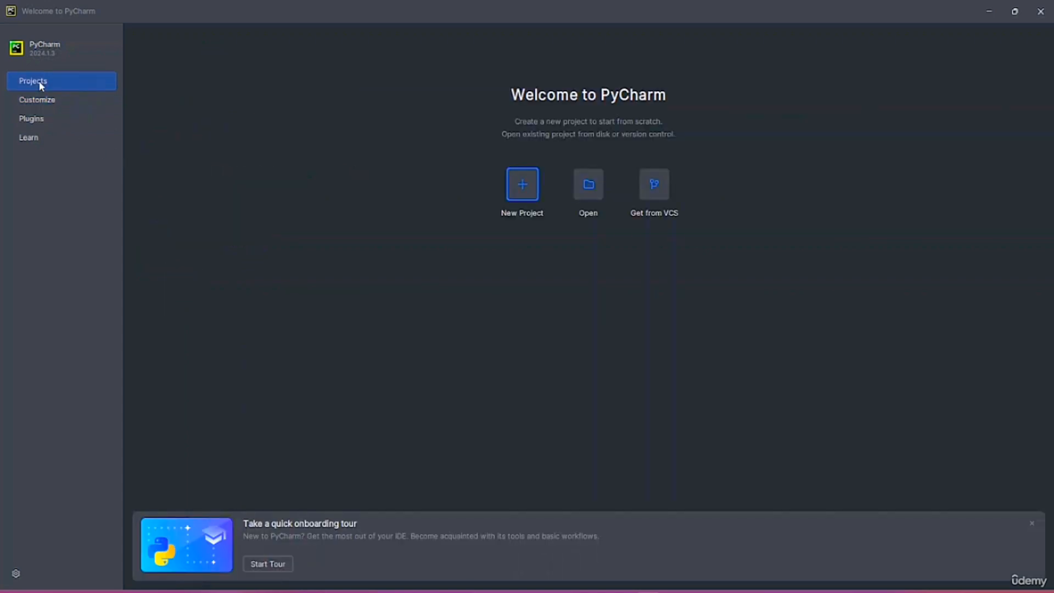
pyautogui.click(524, 197)
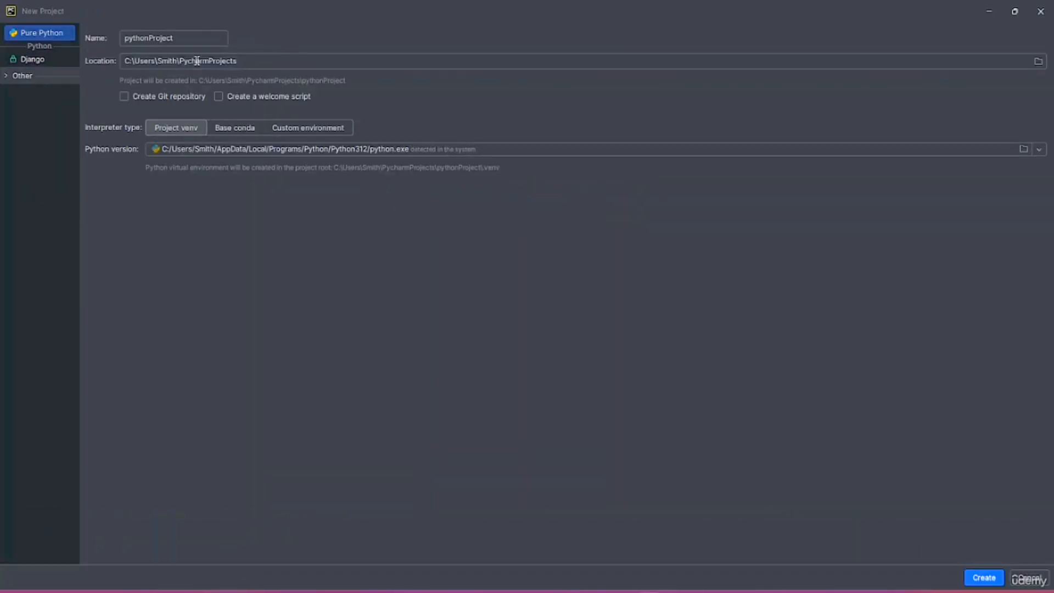
pyautogui.click(290, 60)
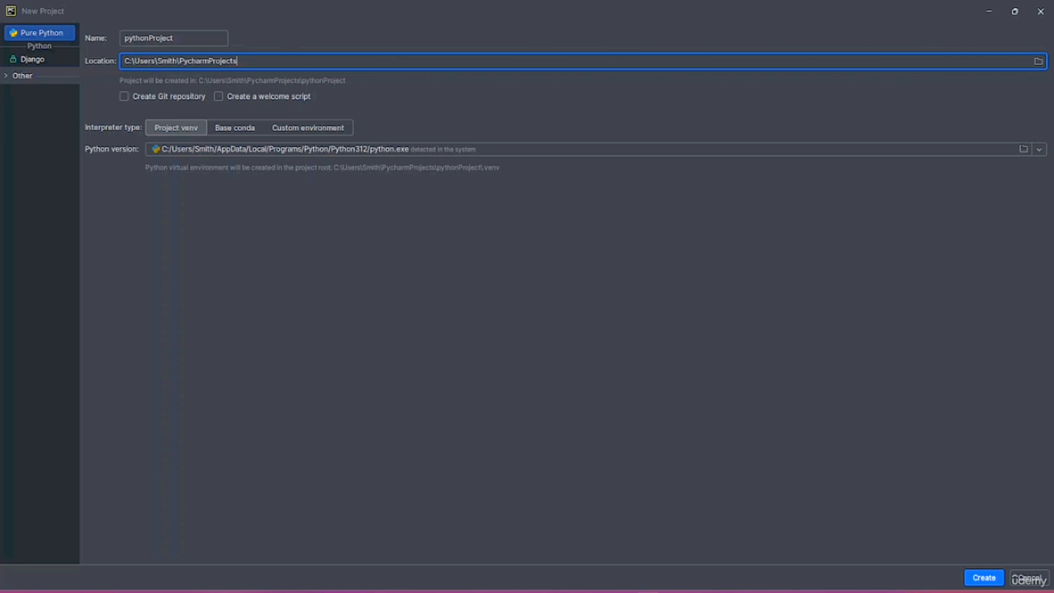
pyautogui.moveTo(134, 61); pyautogui.dragTo(64, 44)
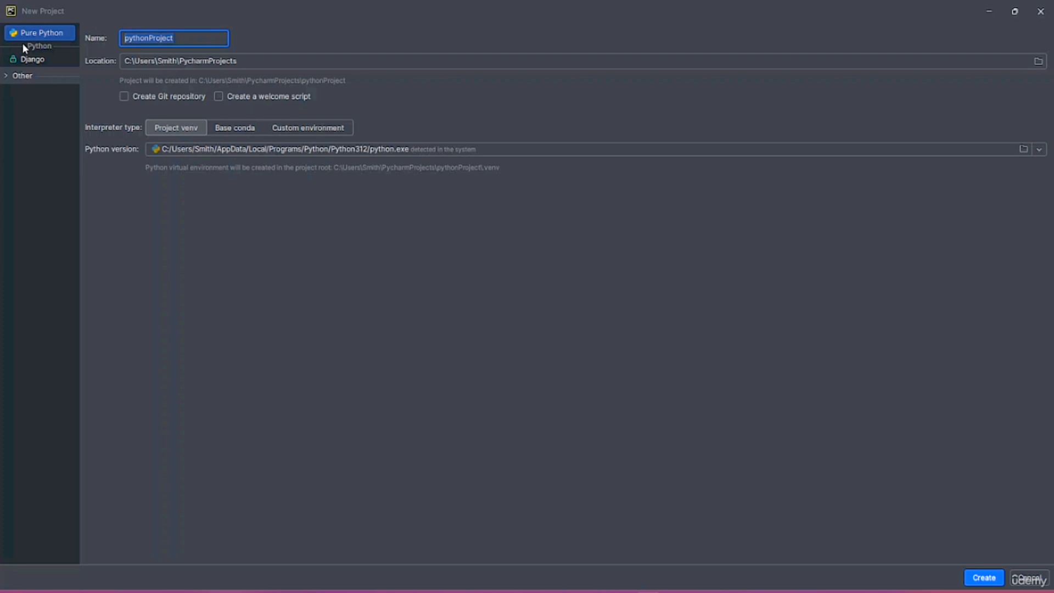
pyautogui.write('new')
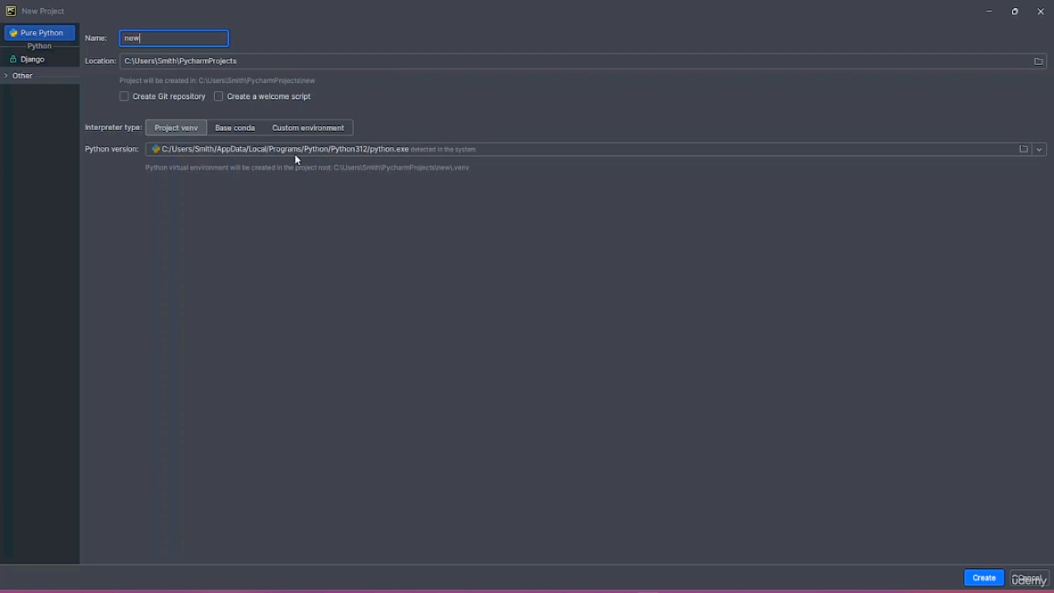
# Pick Python 3.12.3 (download and install) as the interpreter, keeping the welcome script off
pyautogui.click(1047, 155)
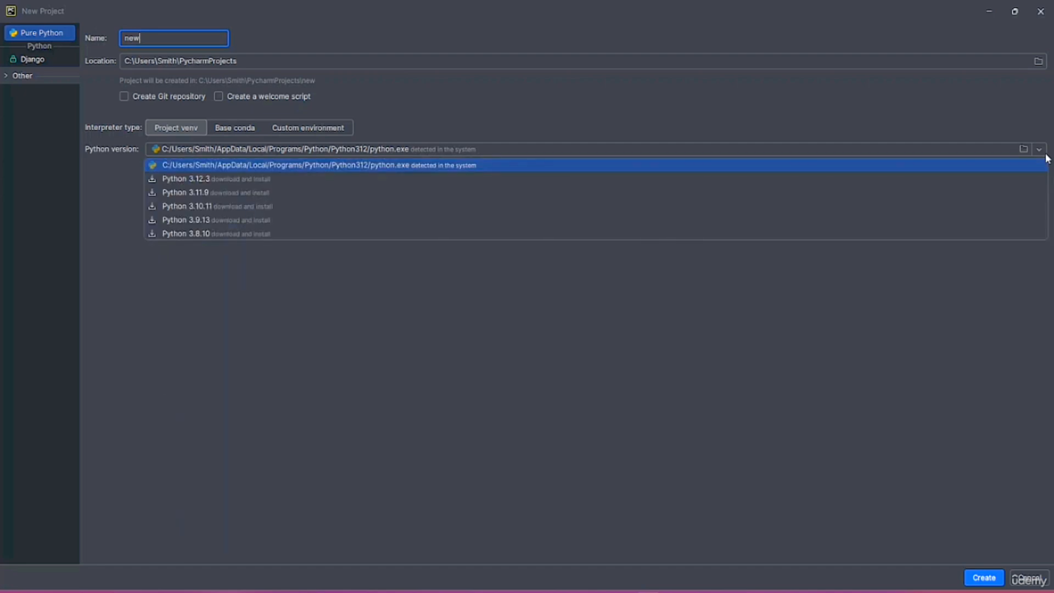
pyautogui.click(204, 183)
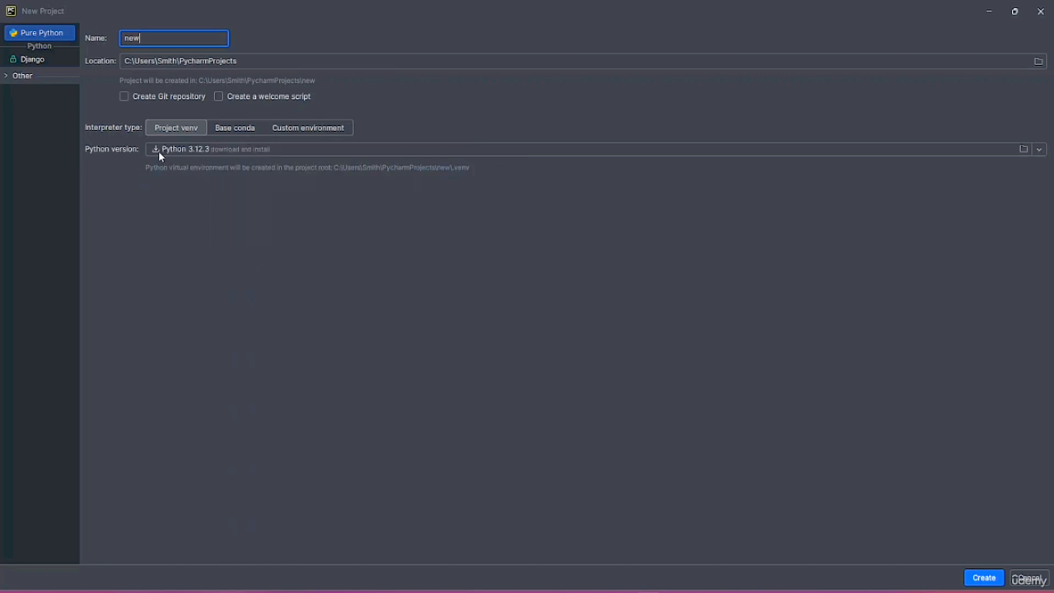
pyautogui.click(156, 150)
pyautogui.click(214, 181)
pyautogui.click(197, 149)
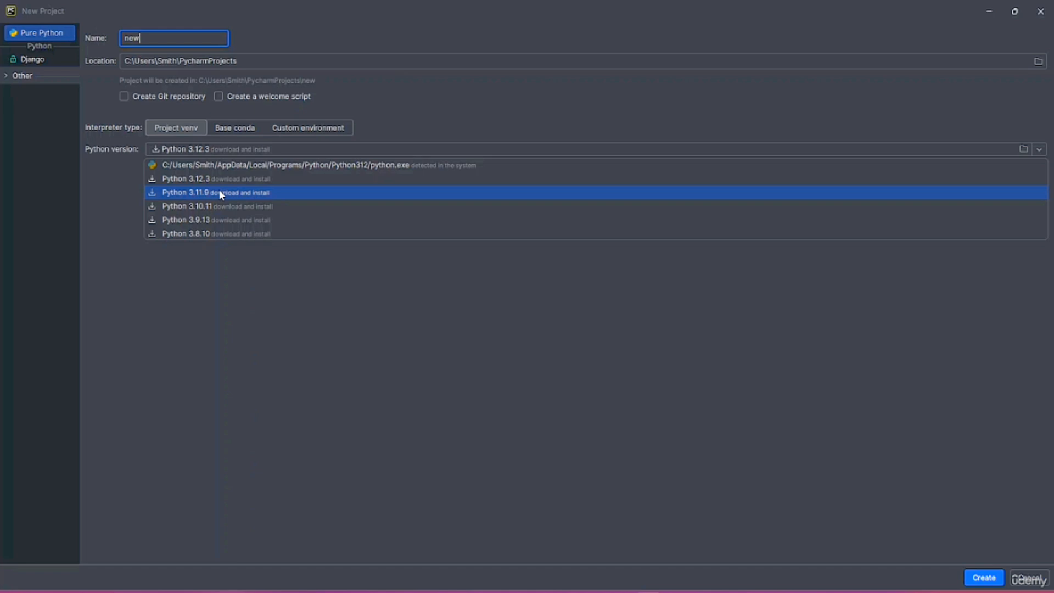
pyautogui.click(274, 258)
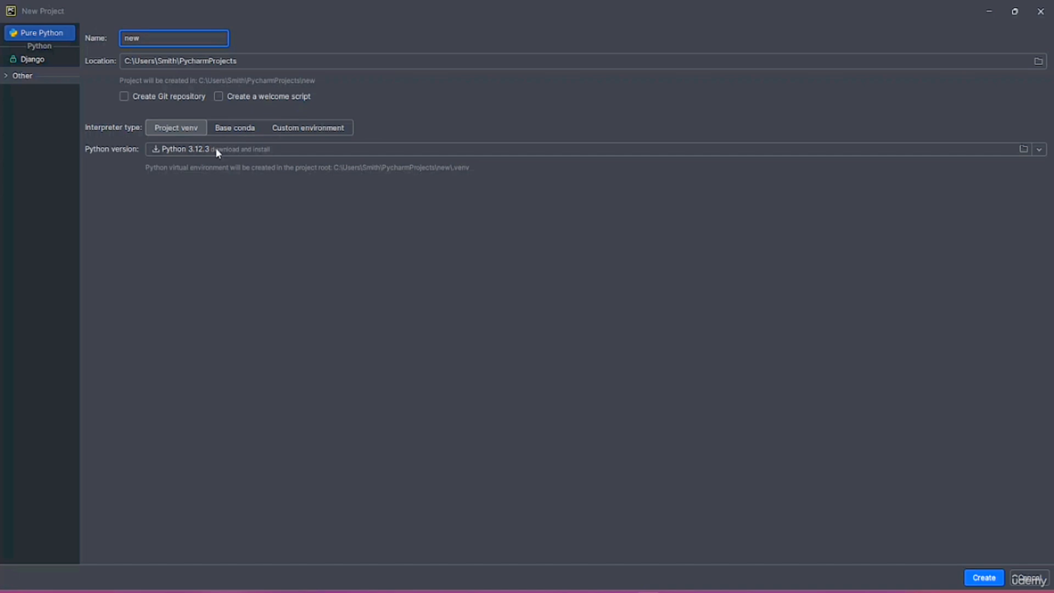
pyautogui.click(223, 97)
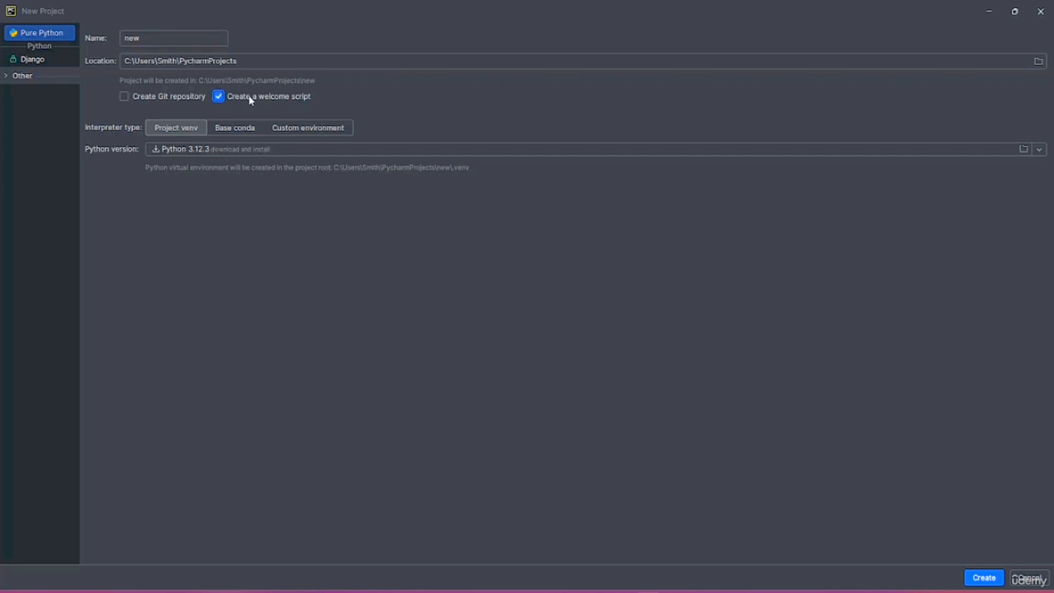
pyautogui.click(230, 98)
# Create the project 'new' and maximize its window while Python 3.12.3 installs
pyautogui.click(983, 578)
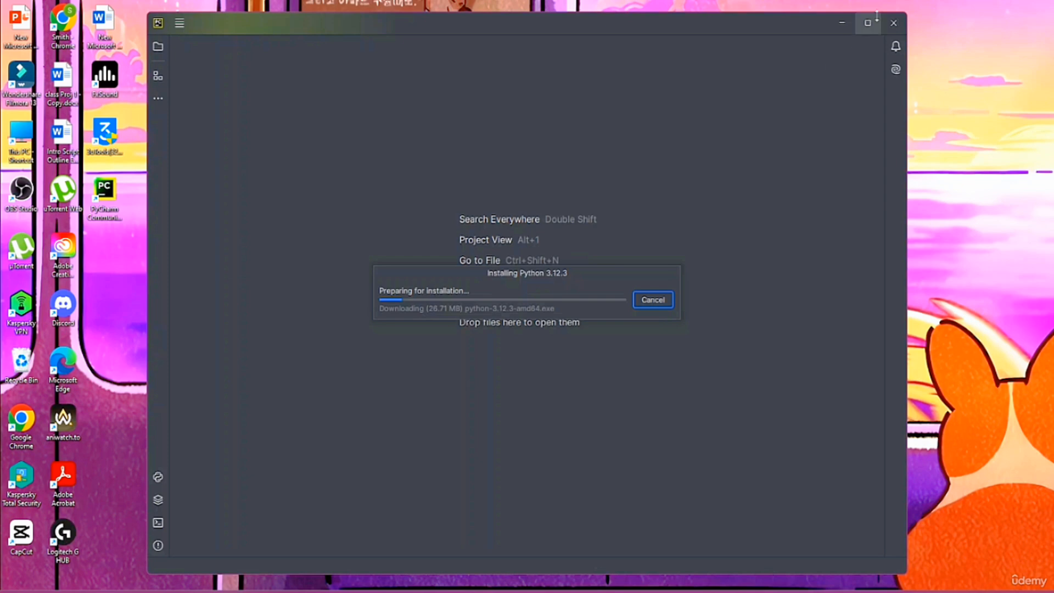
pyautogui.click(868, 22)
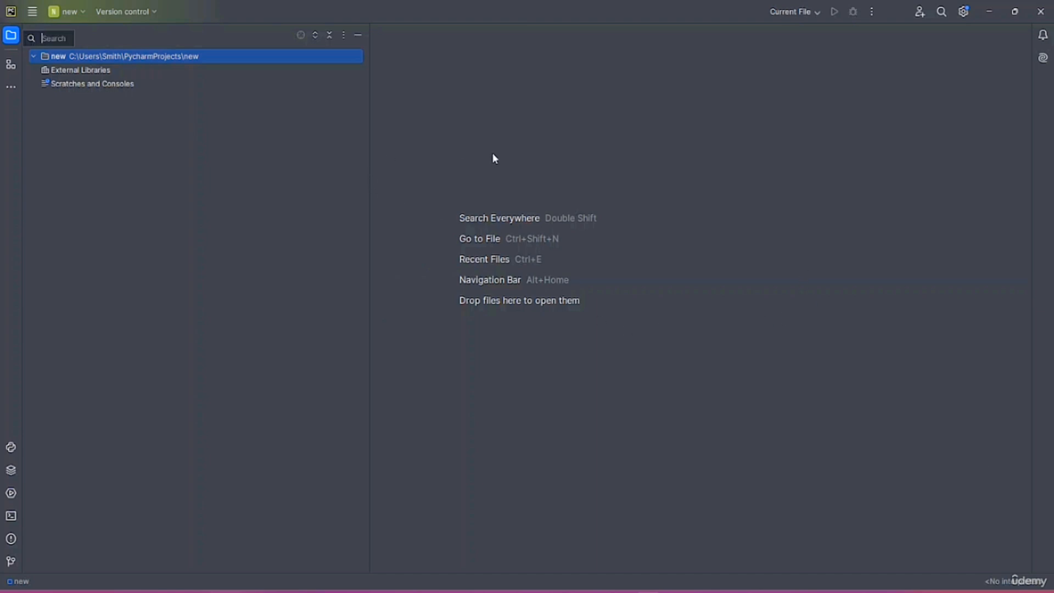
pyautogui.click(106, 73)
pyautogui.click(106, 58)
pyautogui.click(15, 70)
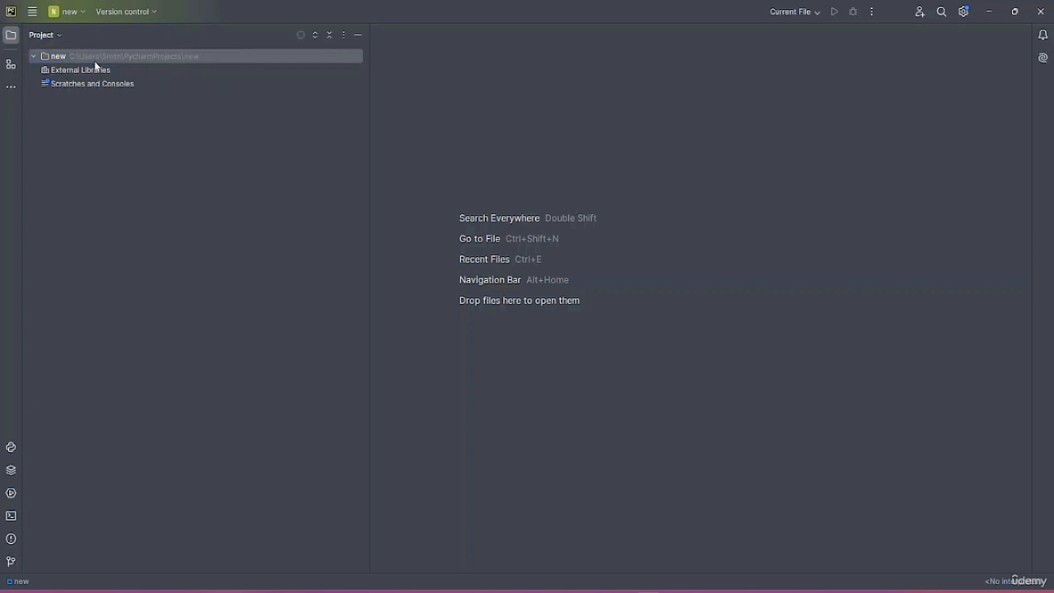
pyautogui.click(11, 92)
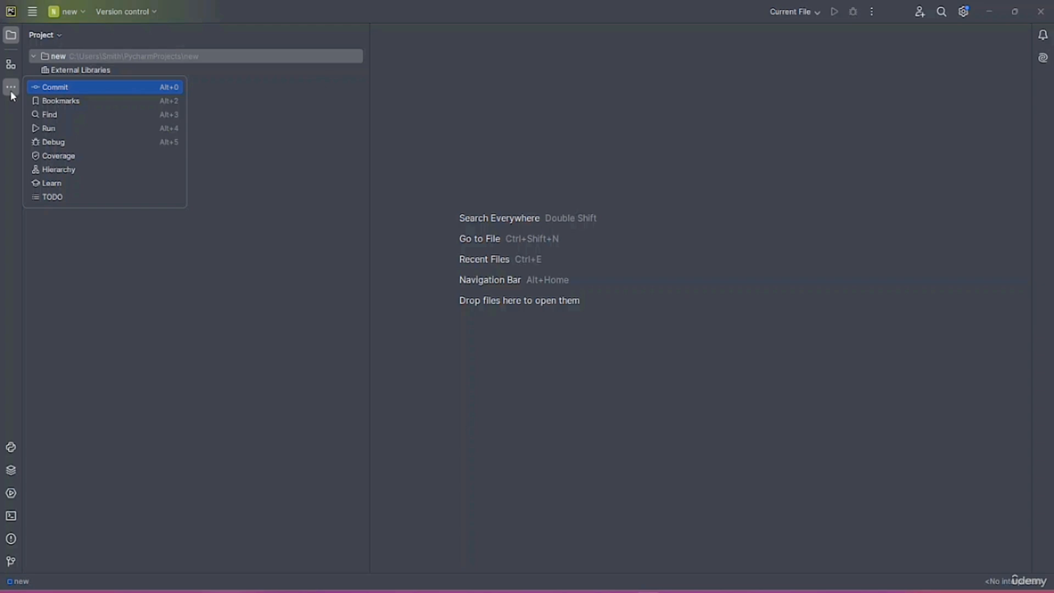
pyautogui.click(10, 92)
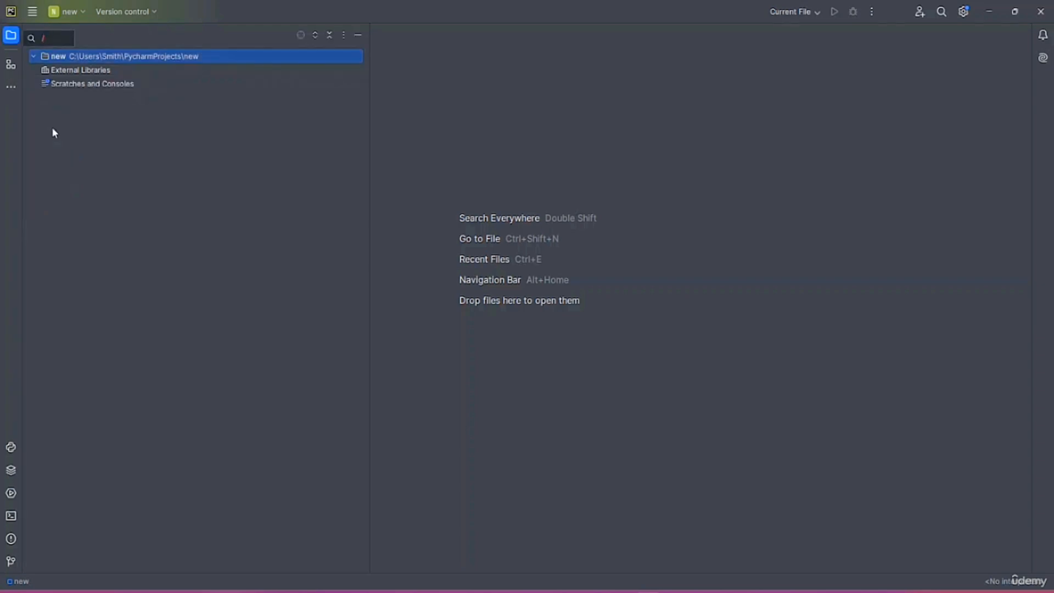
pyautogui.click(10, 89)
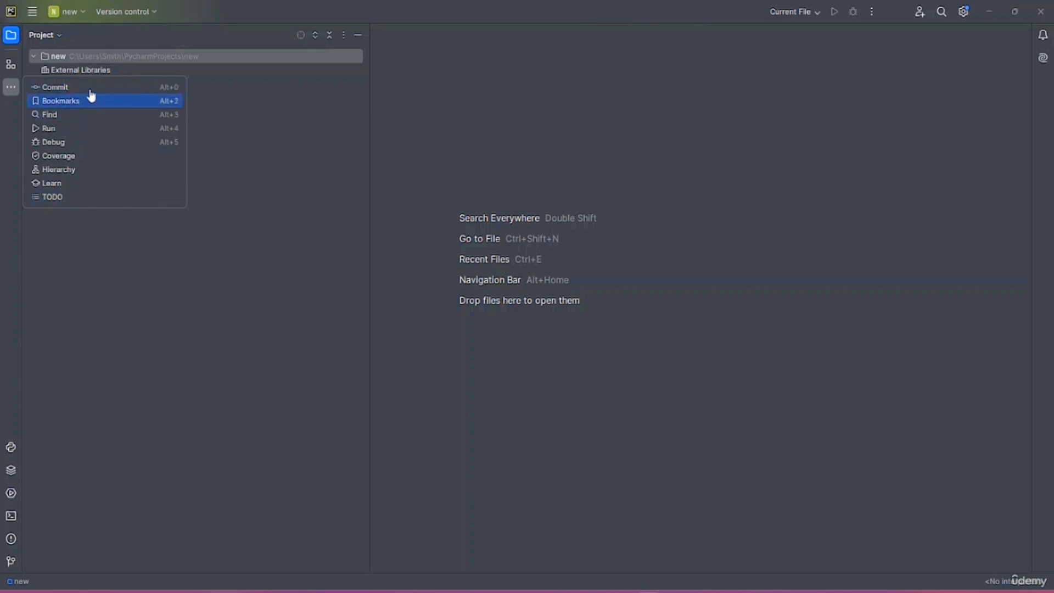
pyautogui.press('Escape')
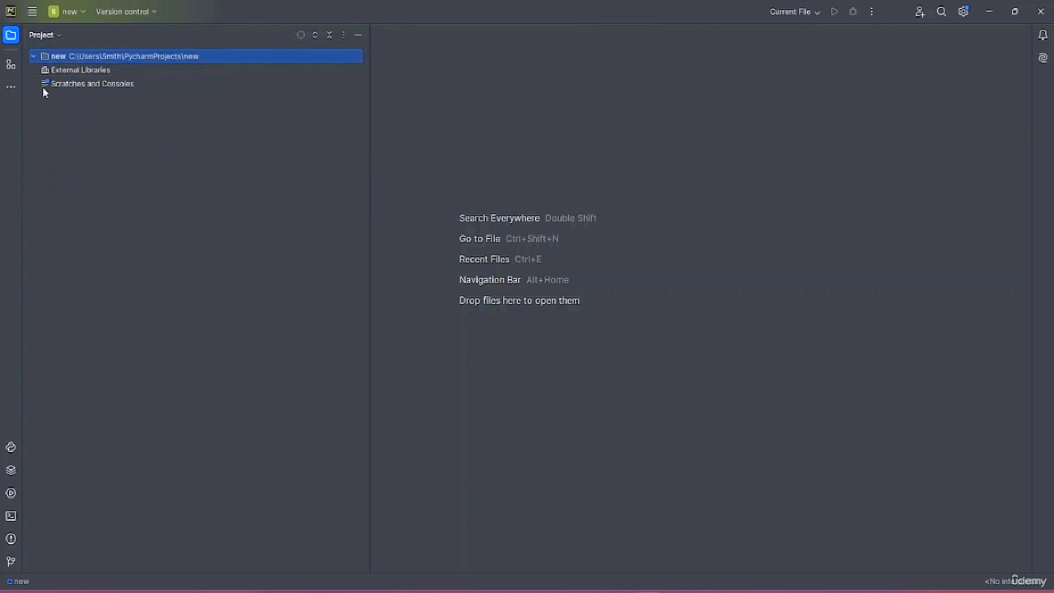
pyautogui.click(15, 88)
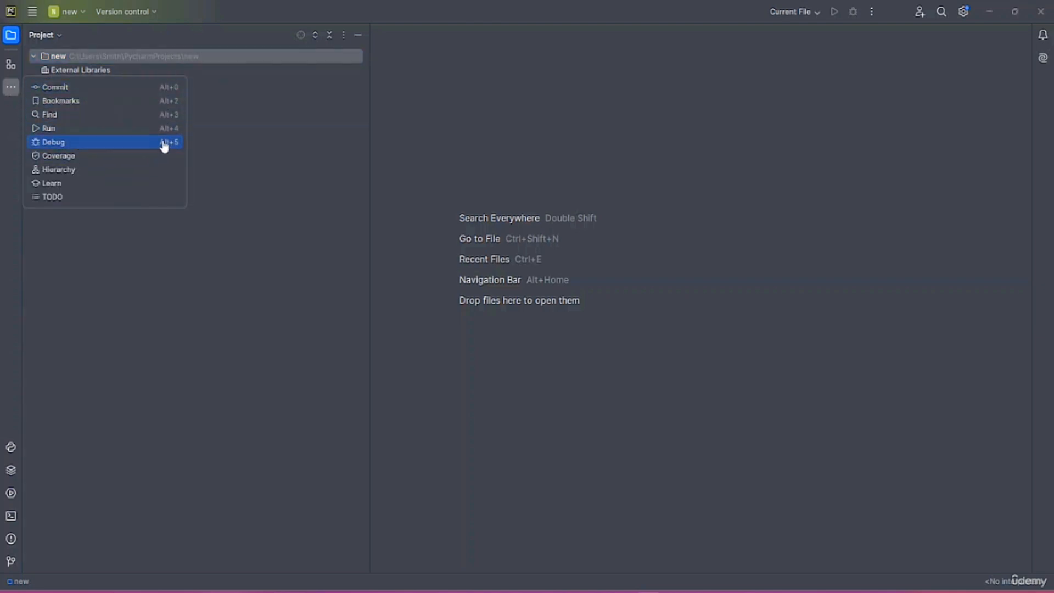
pyautogui.click(198, 384)
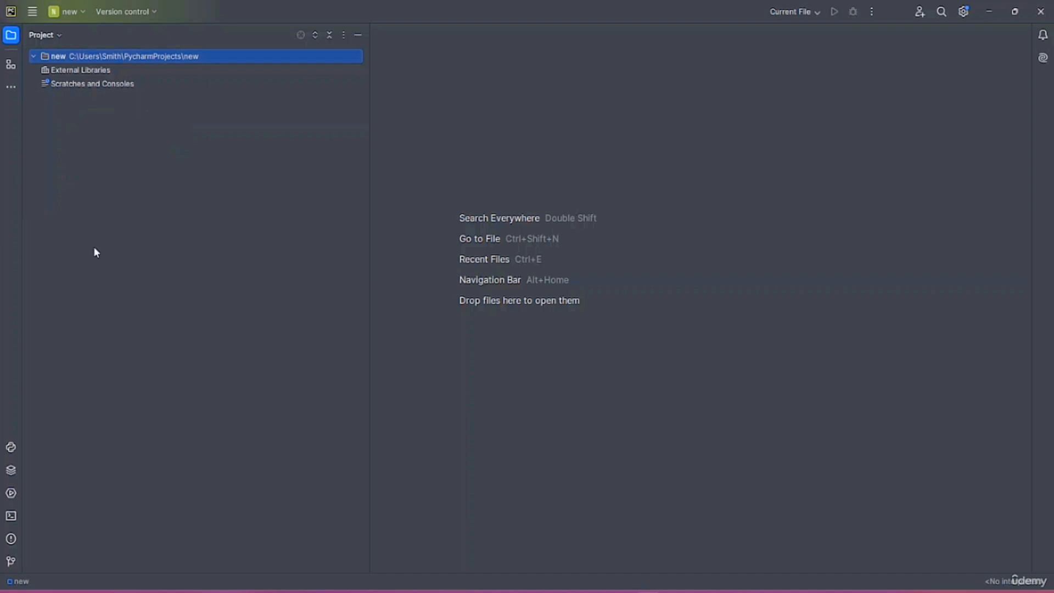
# Open the Python Console, Python Packages, Services and Terminal panels in turn
pyautogui.click(11, 448)
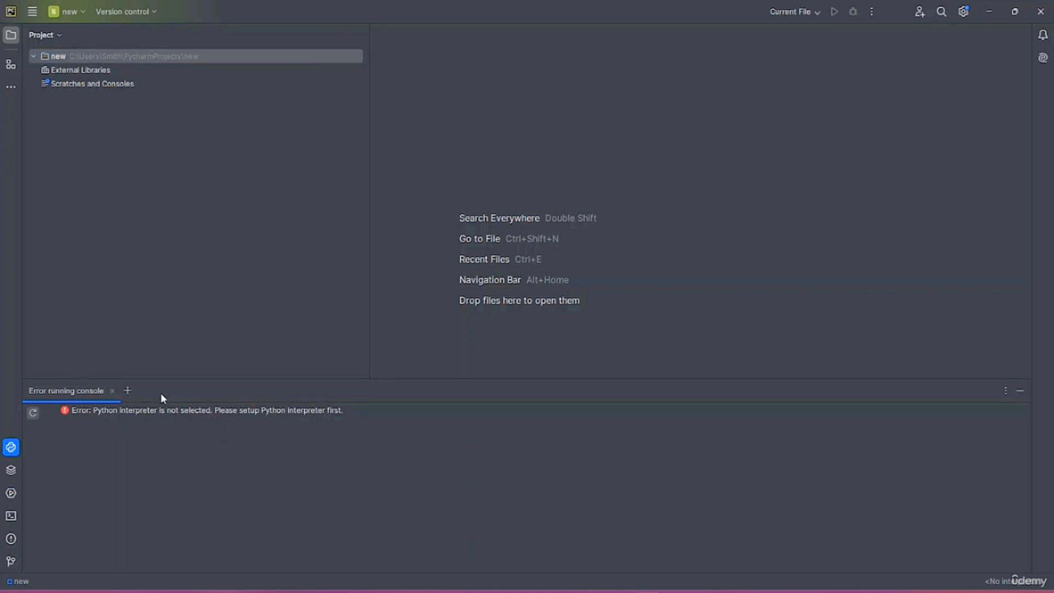
pyautogui.click(181, 266)
pyautogui.click(12, 470)
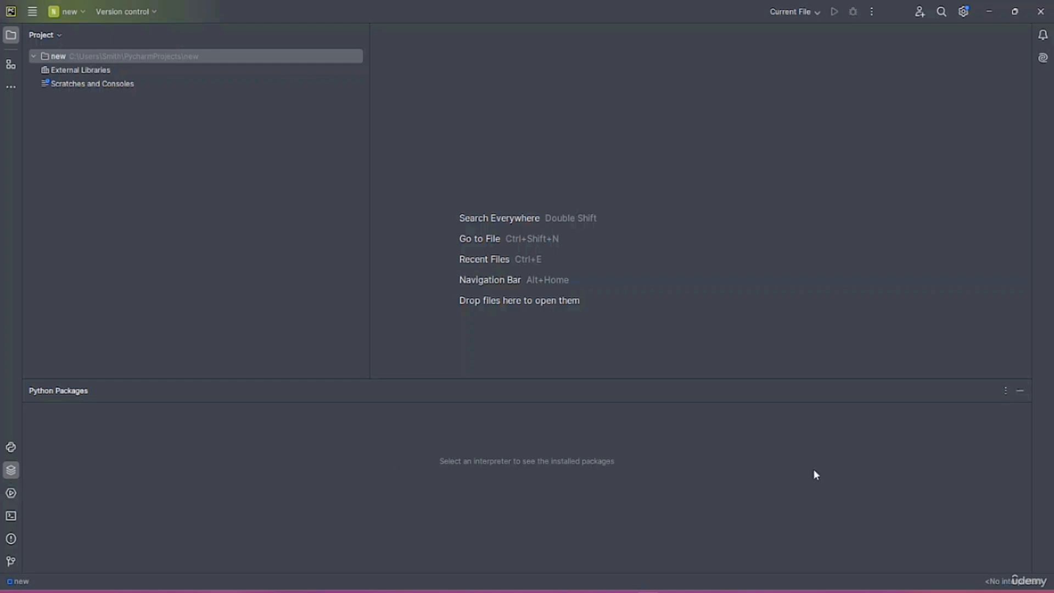
pyautogui.click(10, 493)
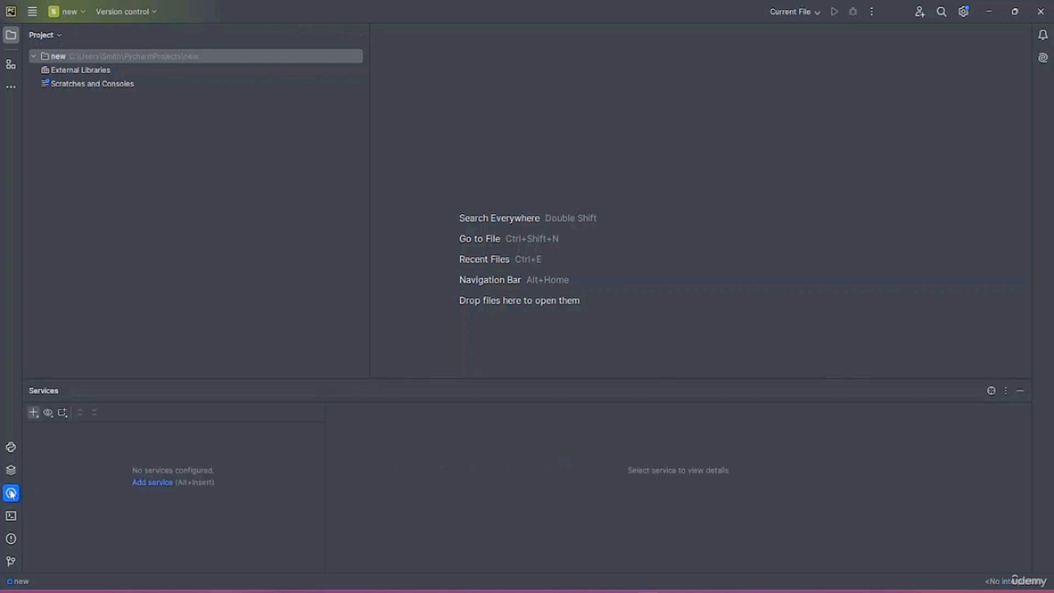
pyautogui.click(11, 516)
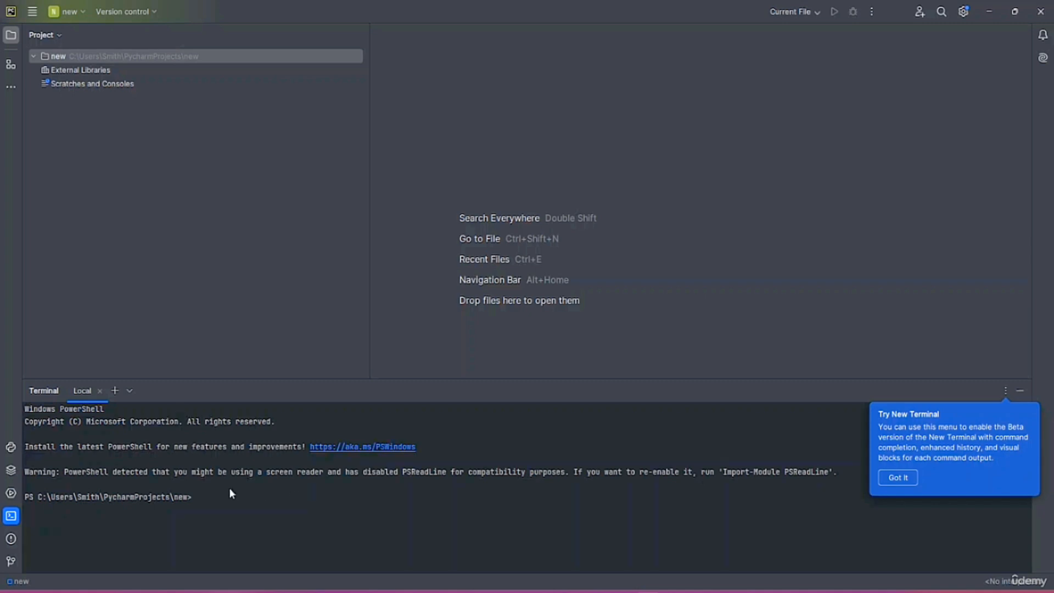
pyautogui.moveTo(186, 498); pyautogui.dragTo(22, 498)
# Review the Problems panel's analysis, errors and vulnerable dependencies tabs, then open Version Control
pyautogui.click(11, 539)
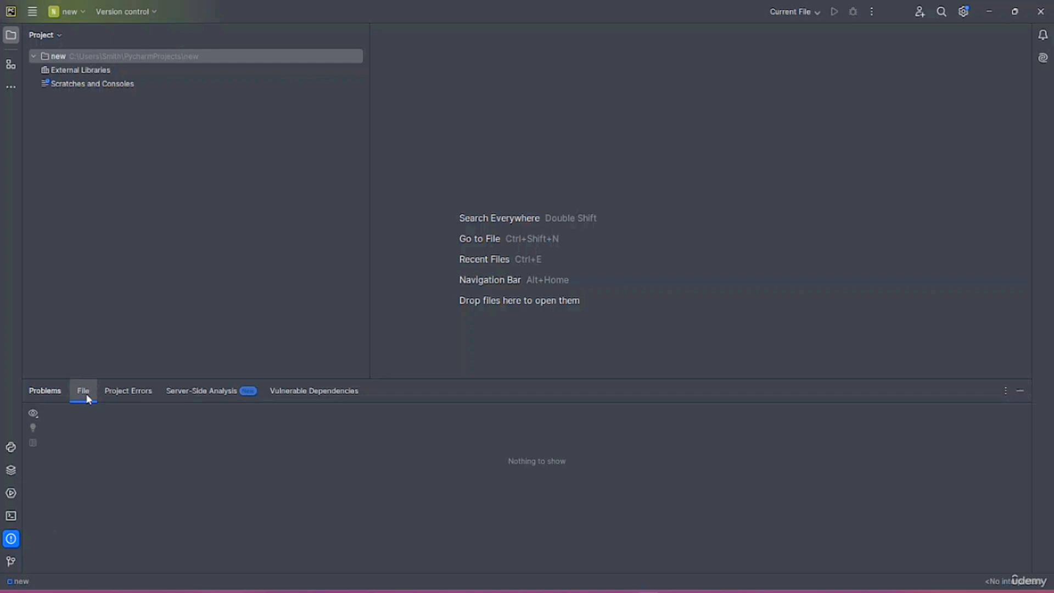
pyautogui.click(202, 395)
pyautogui.click(141, 392)
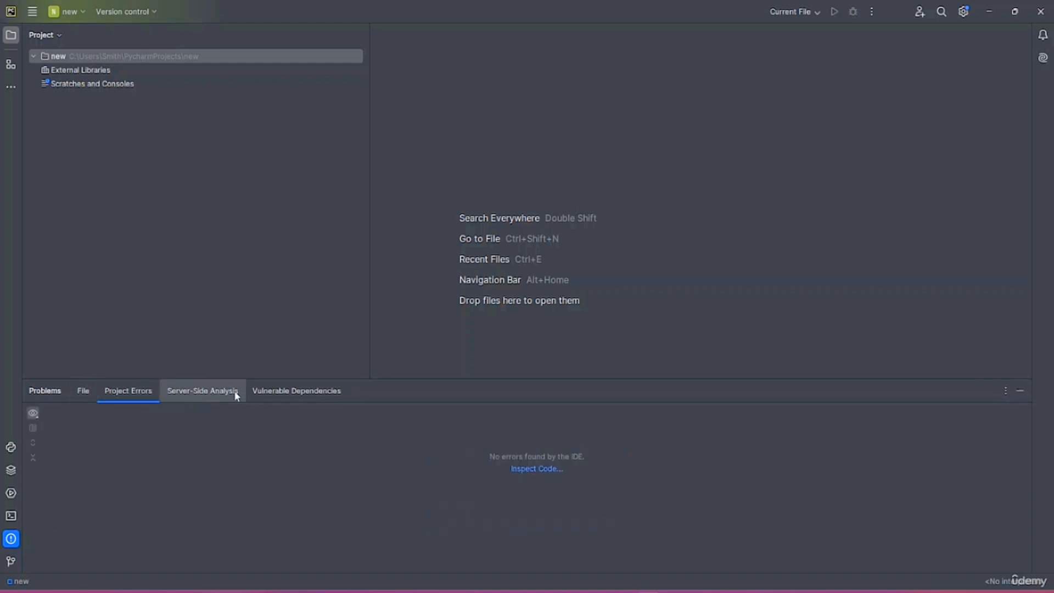
pyautogui.click(334, 395)
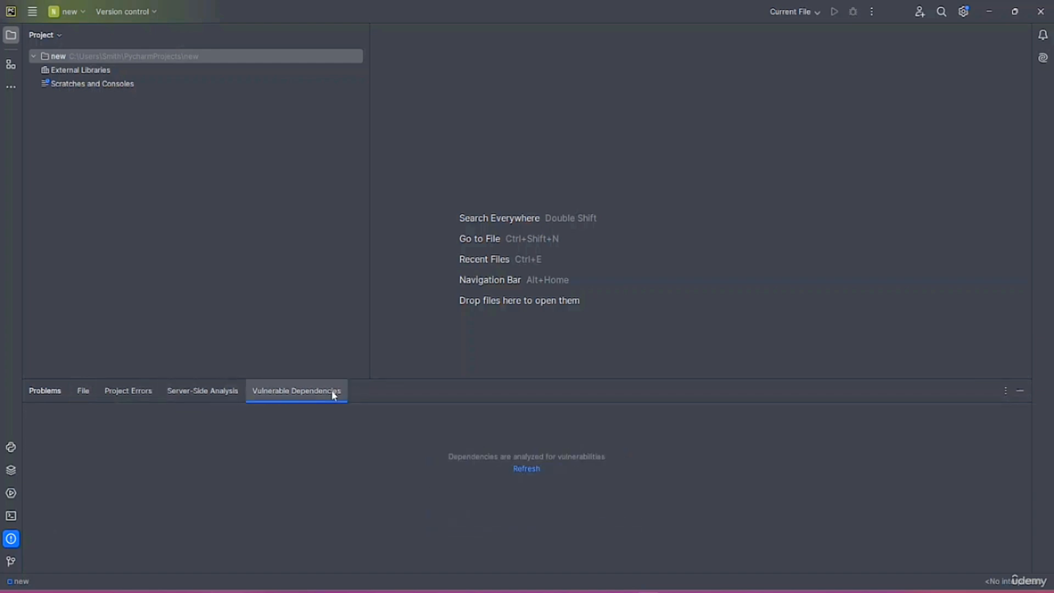
pyautogui.click(11, 564)
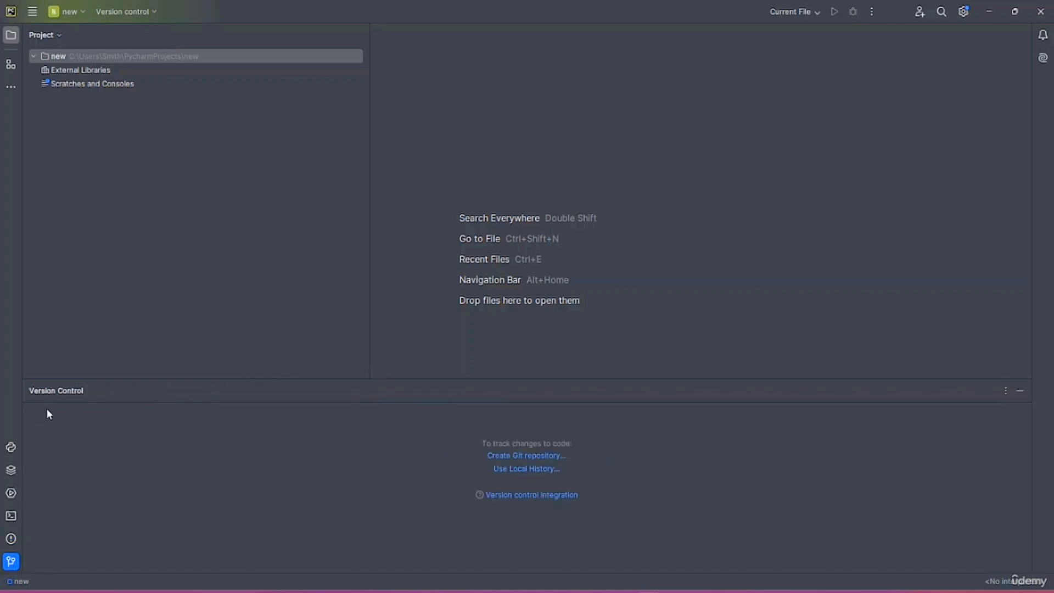
pyautogui.click(8, 443)
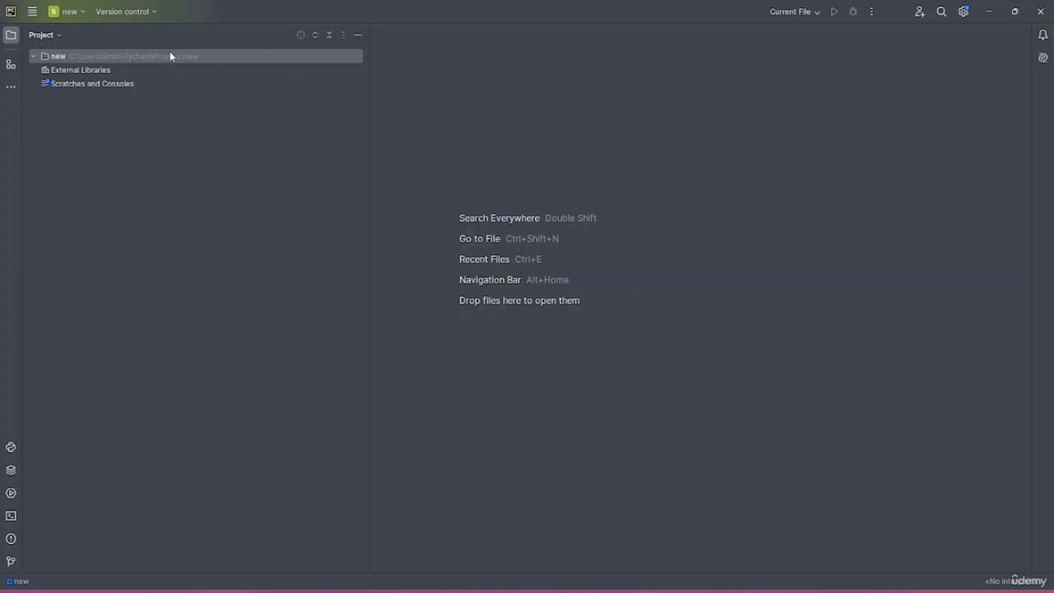
pyautogui.click(343, 37)
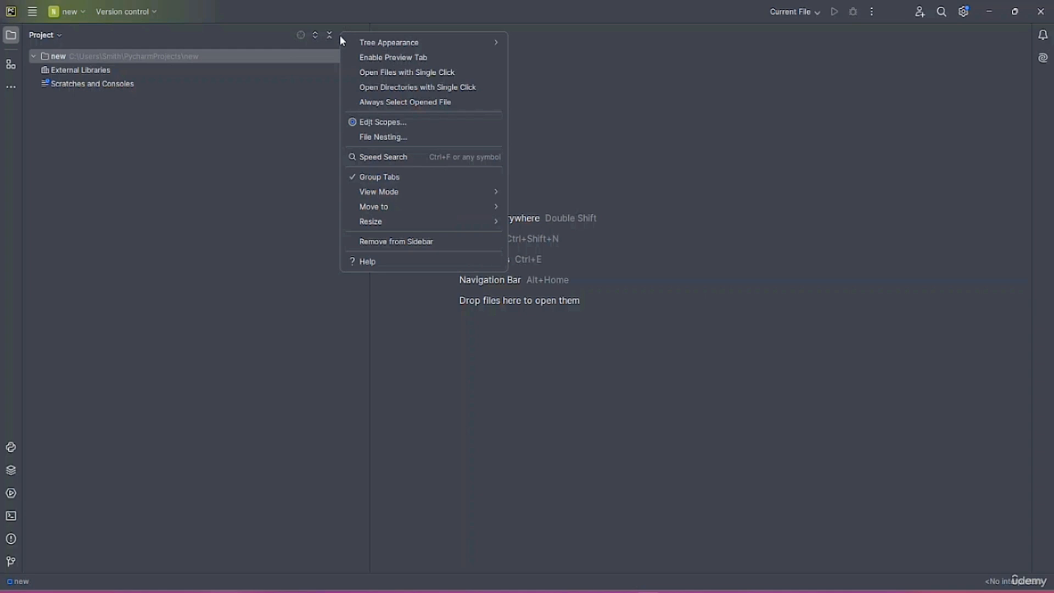
pyautogui.moveTo(344, 42)
pyautogui.click(258, 142)
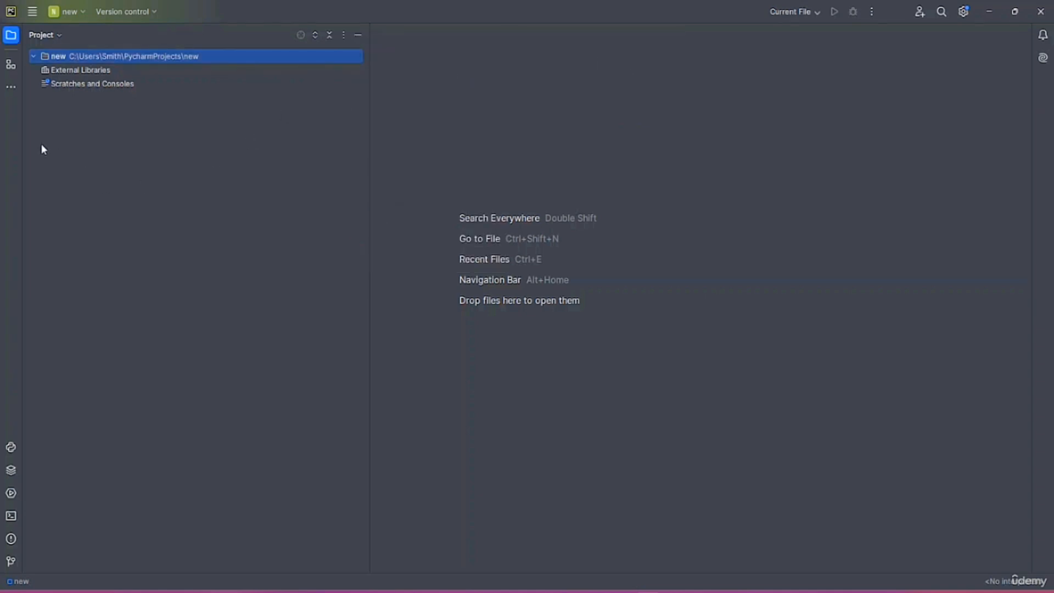
pyautogui.click(15, 88)
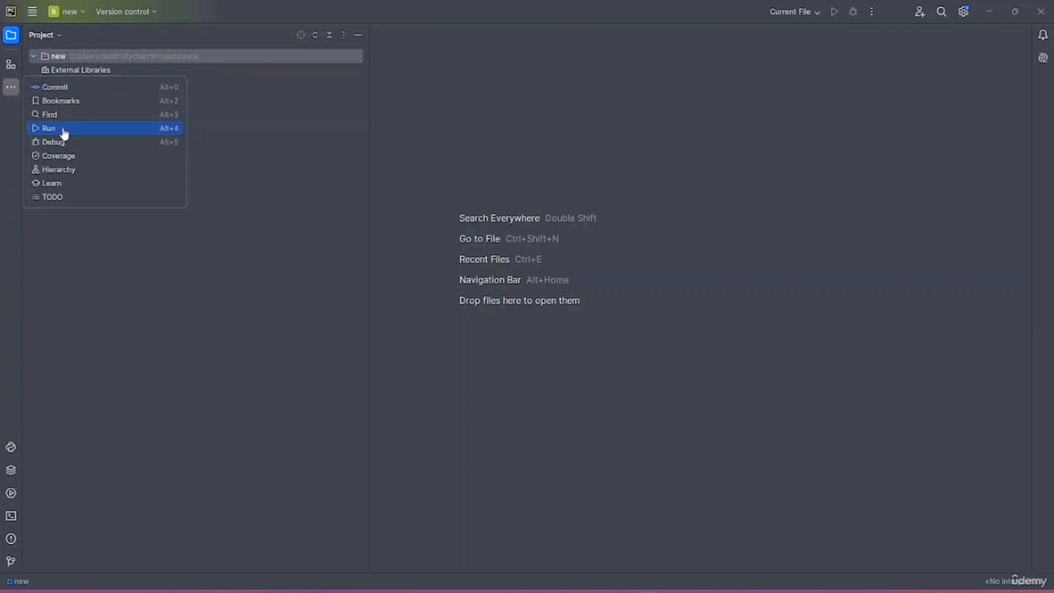
pyautogui.click(82, 13)
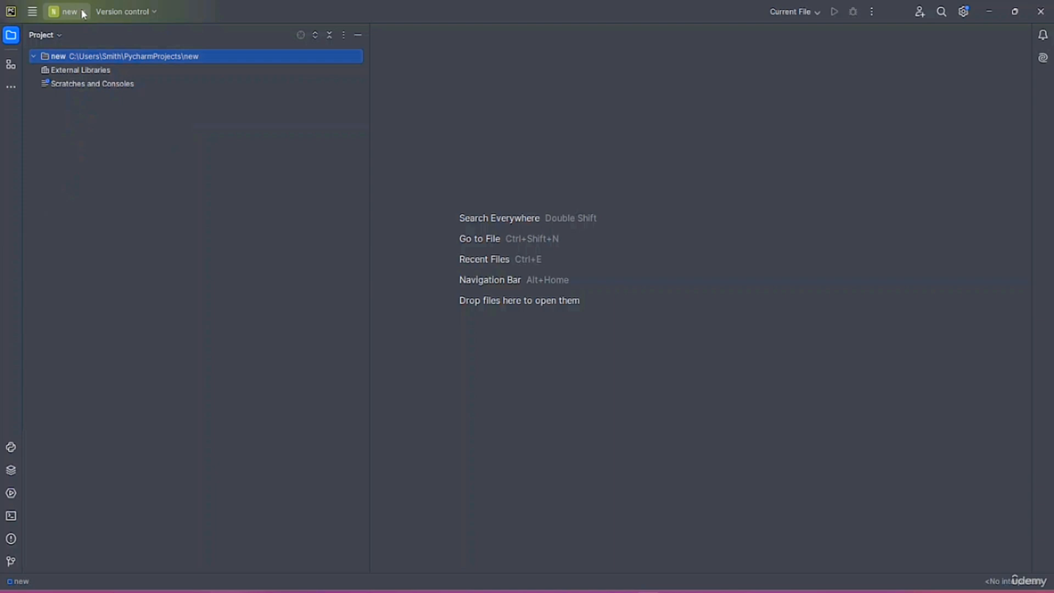
pyautogui.click(83, 13)
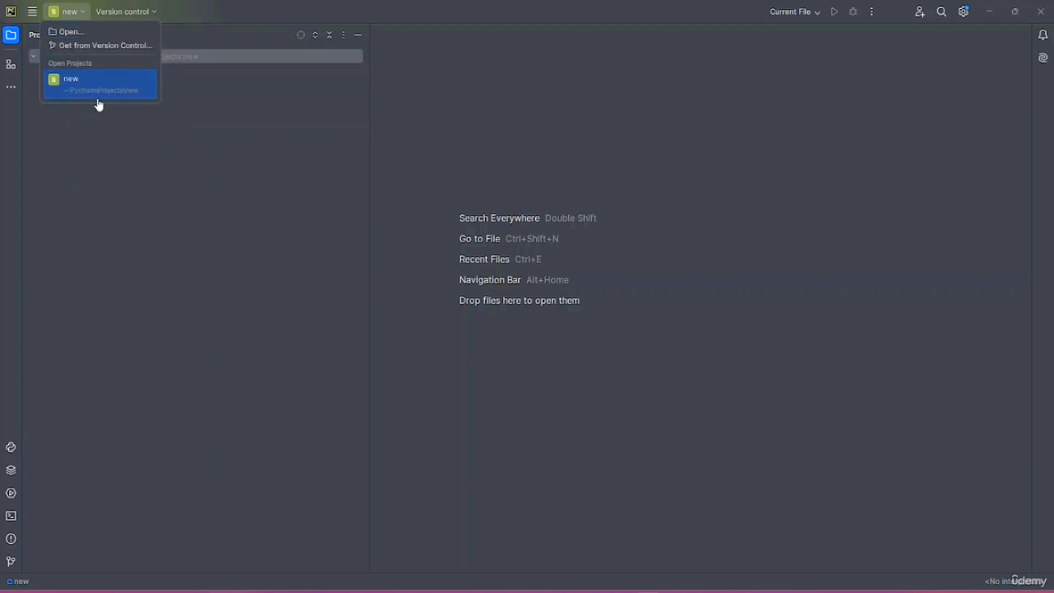
pyautogui.click(127, 84)
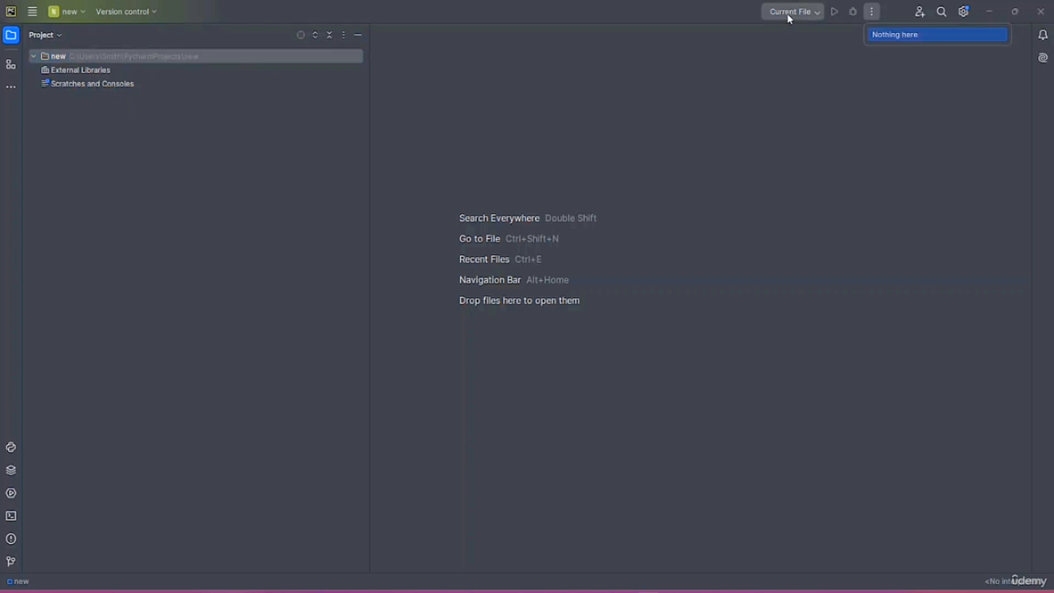
# Check the run configurations, start and cancel a new project, then open File > New
pyautogui.click(820, 15)
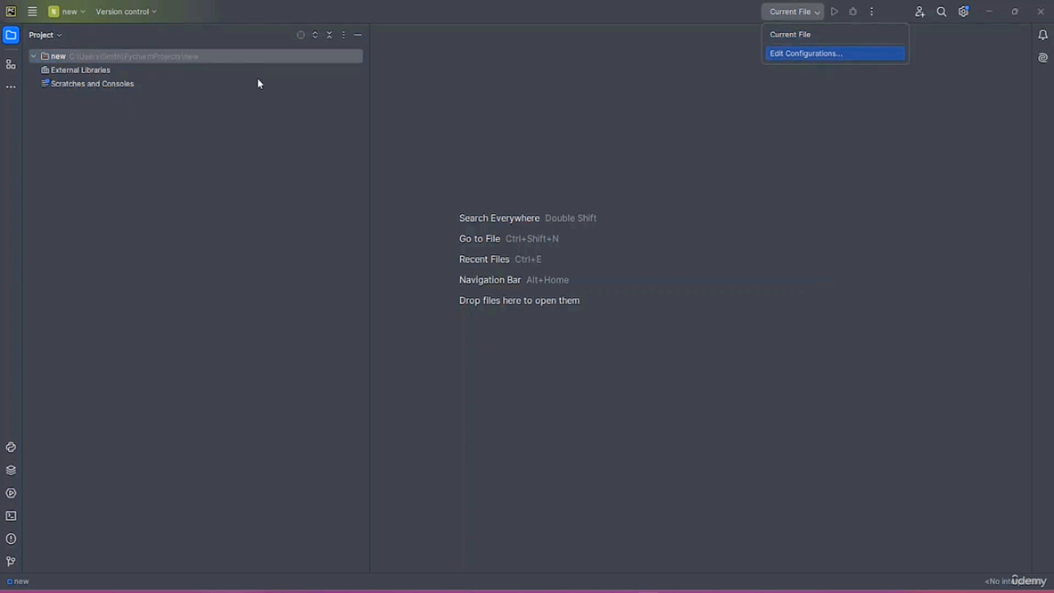
pyautogui.click(31, 17)
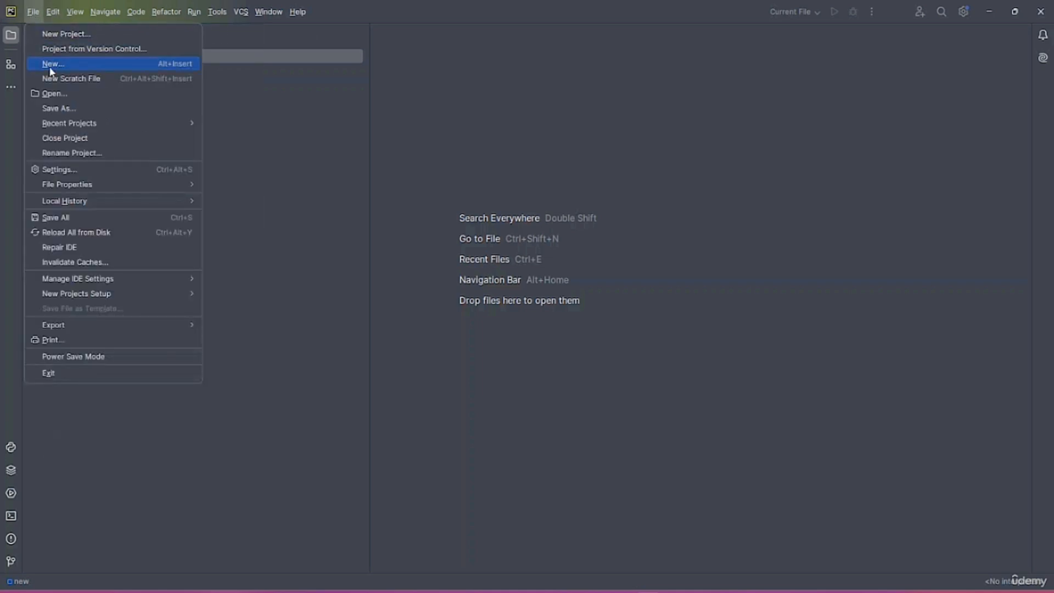
pyautogui.click(87, 33)
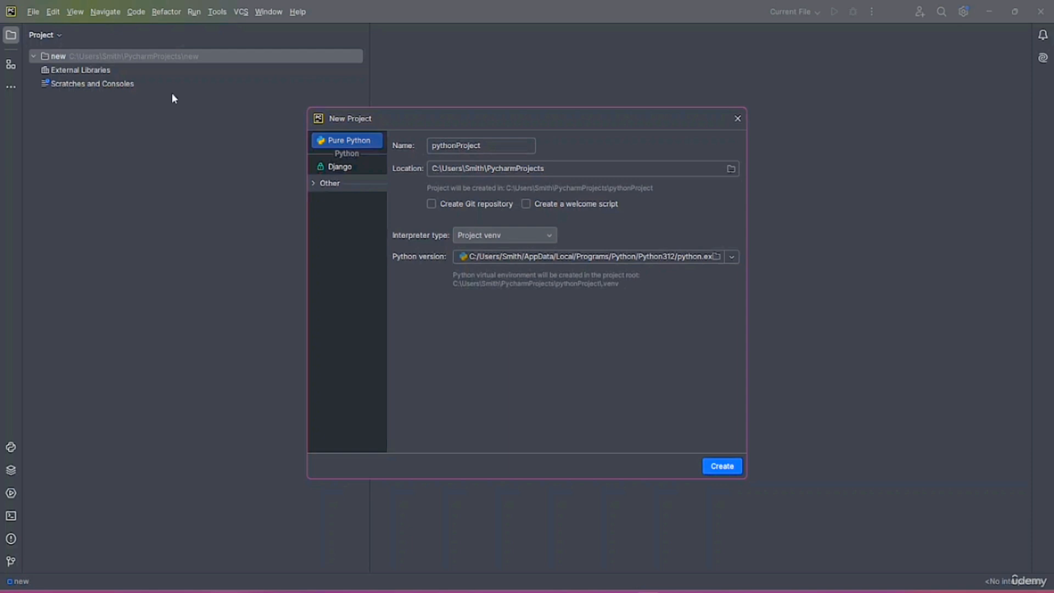
pyautogui.click(512, 240)
pyautogui.click(736, 123)
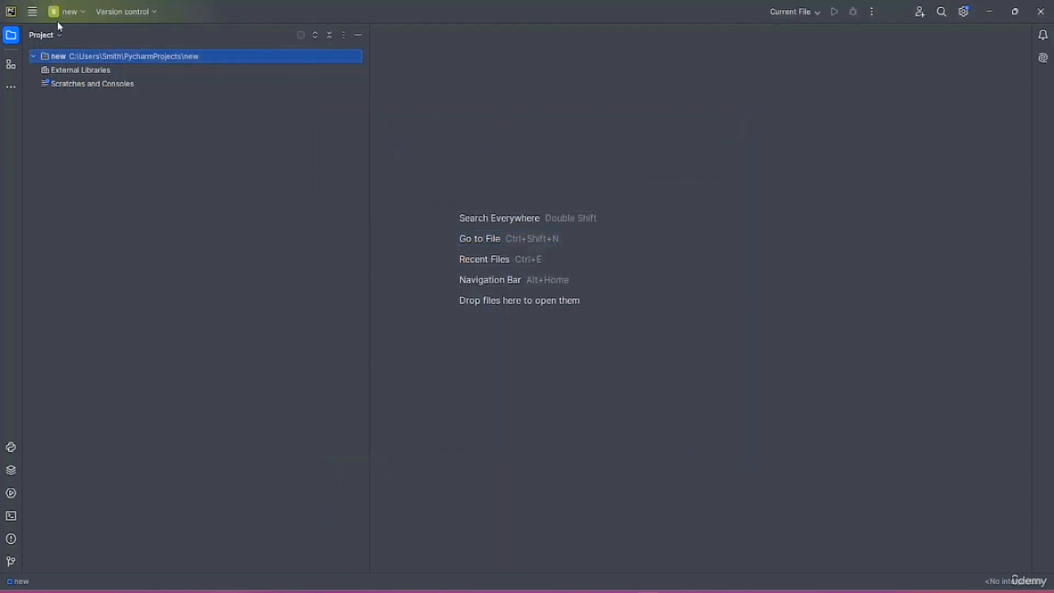
pyautogui.click(32, 11)
pyautogui.click(60, 65)
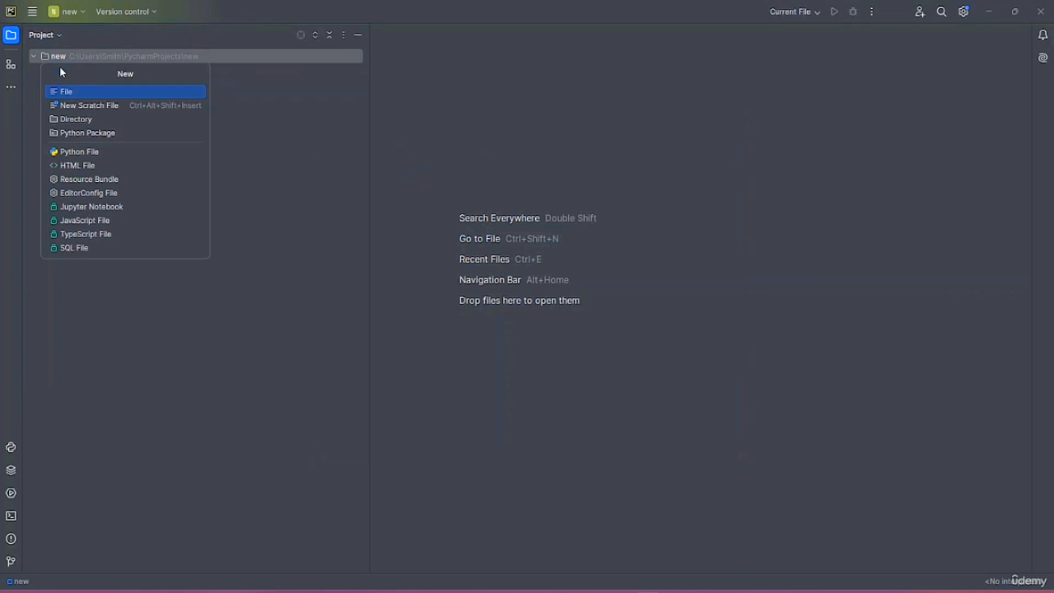
# Create a Python File named new.py from the New popup
pyautogui.click(98, 157)
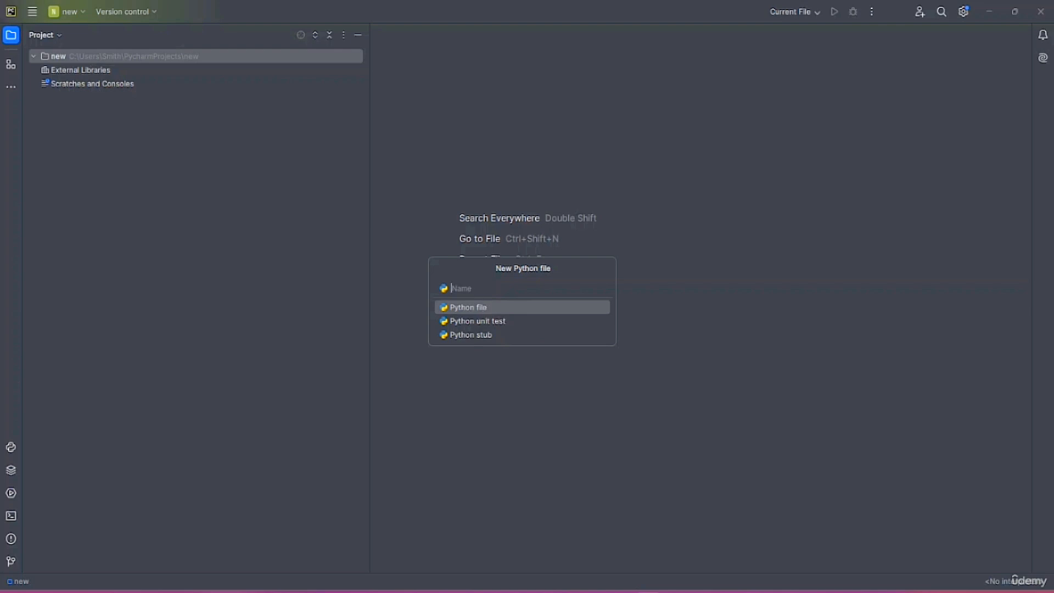
pyautogui.write('new')
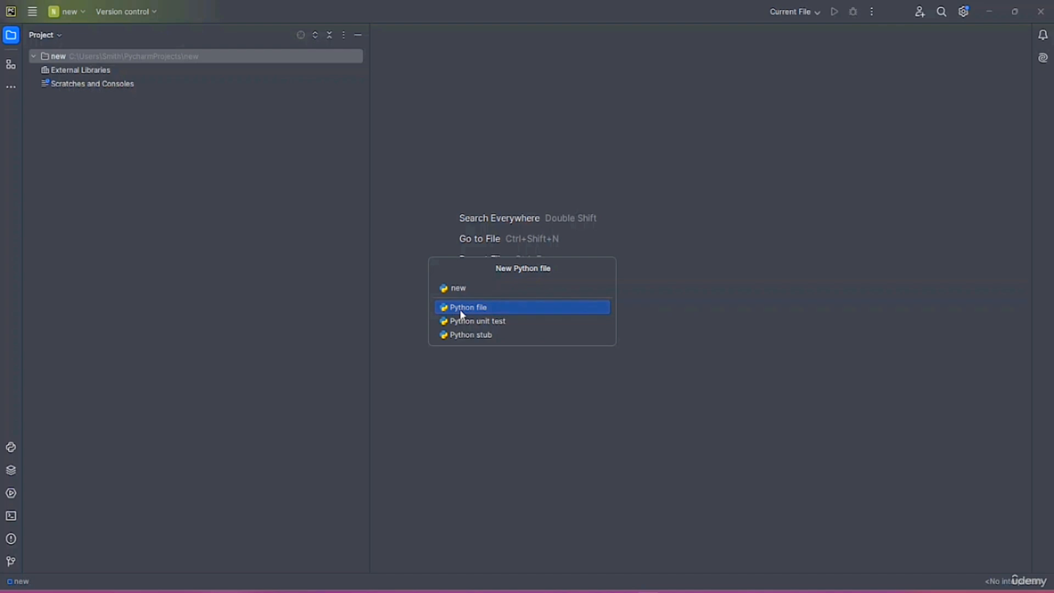
pyautogui.press('Return')
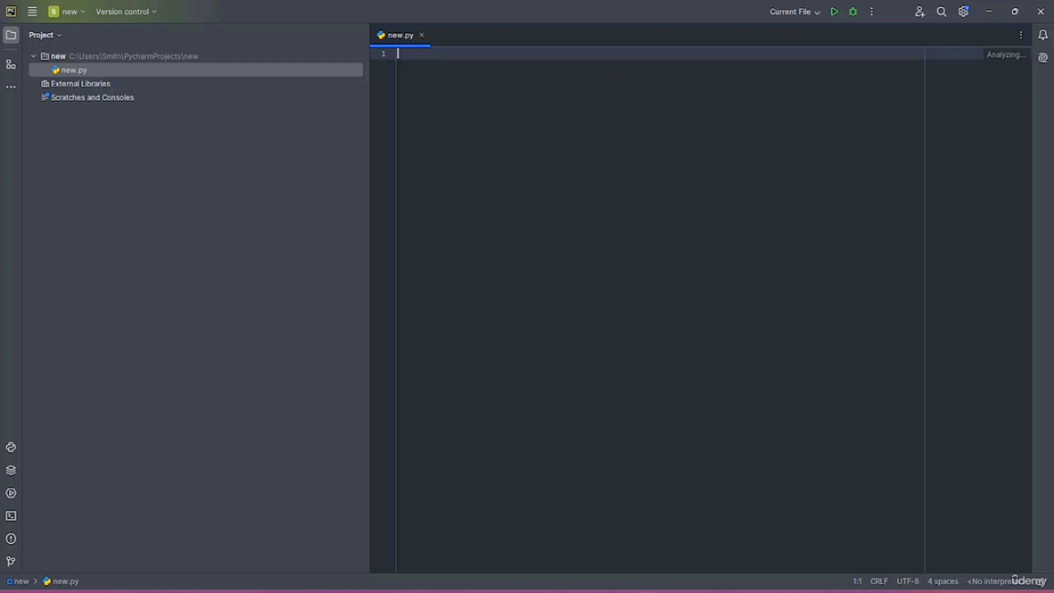
# Replace the stray letters on line 1 with print("hello world") and show the Run tool window
pyautogui.write('print(')
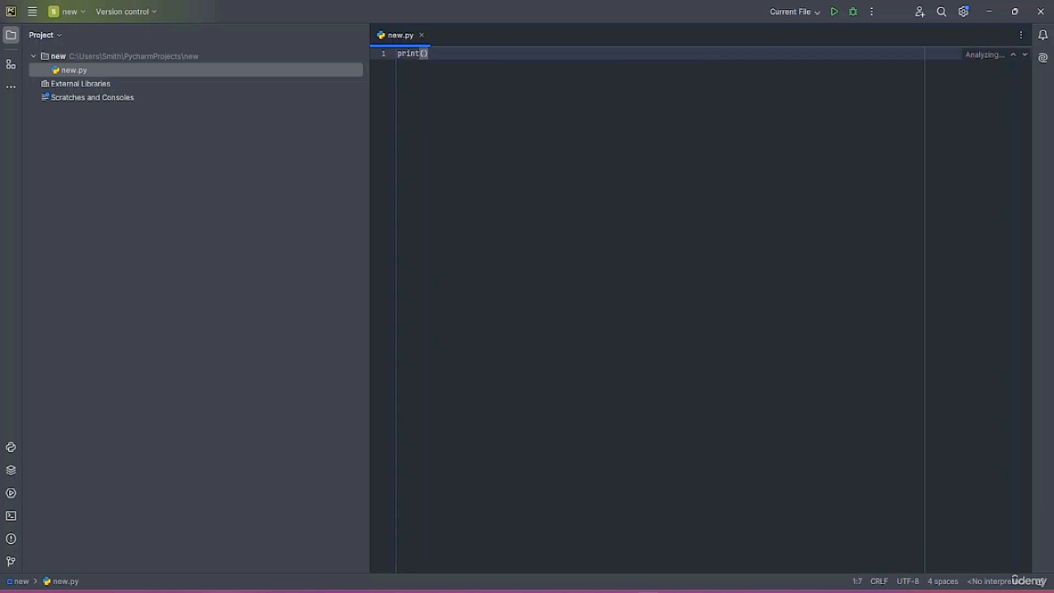
pyautogui.write('"hello world')
pyautogui.click(10, 88)
pyautogui.click(61, 128)
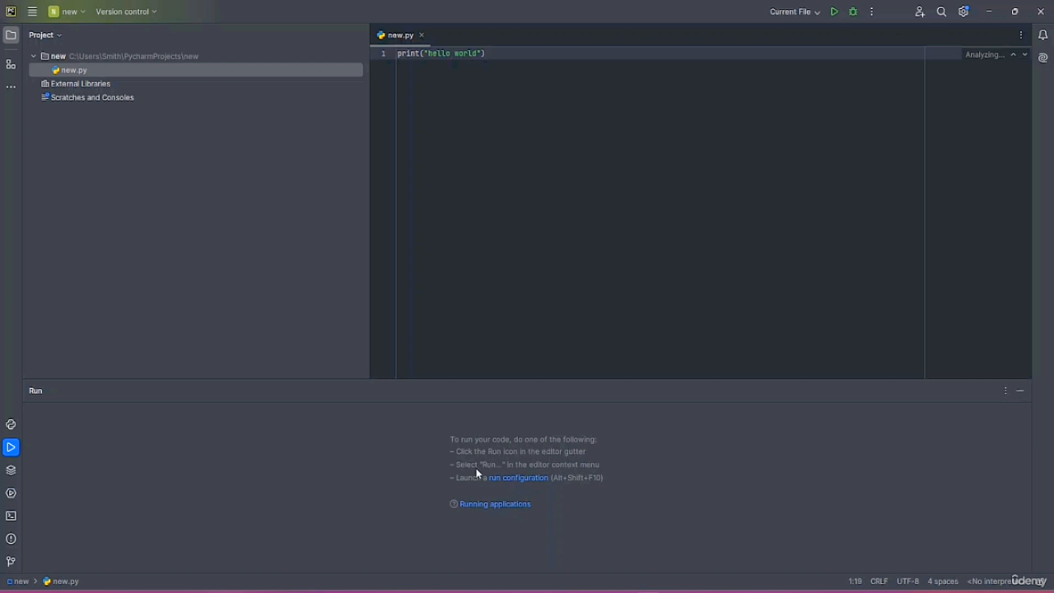
# Add a new Python run configuration and name it 'new'
pyautogui.click(517, 479)
pyautogui.click(357, 247)
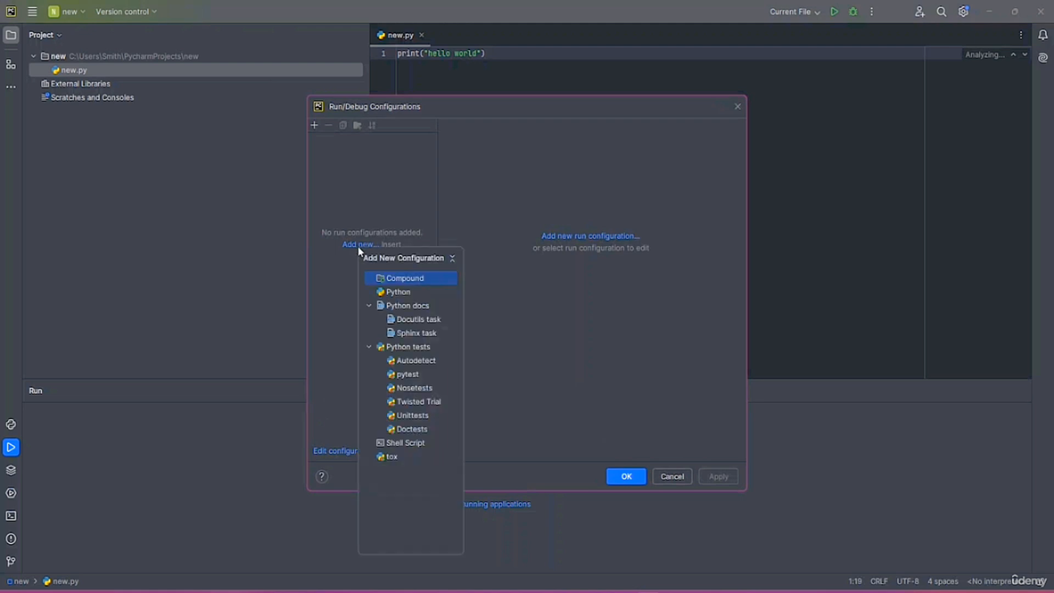
pyautogui.click(385, 290)
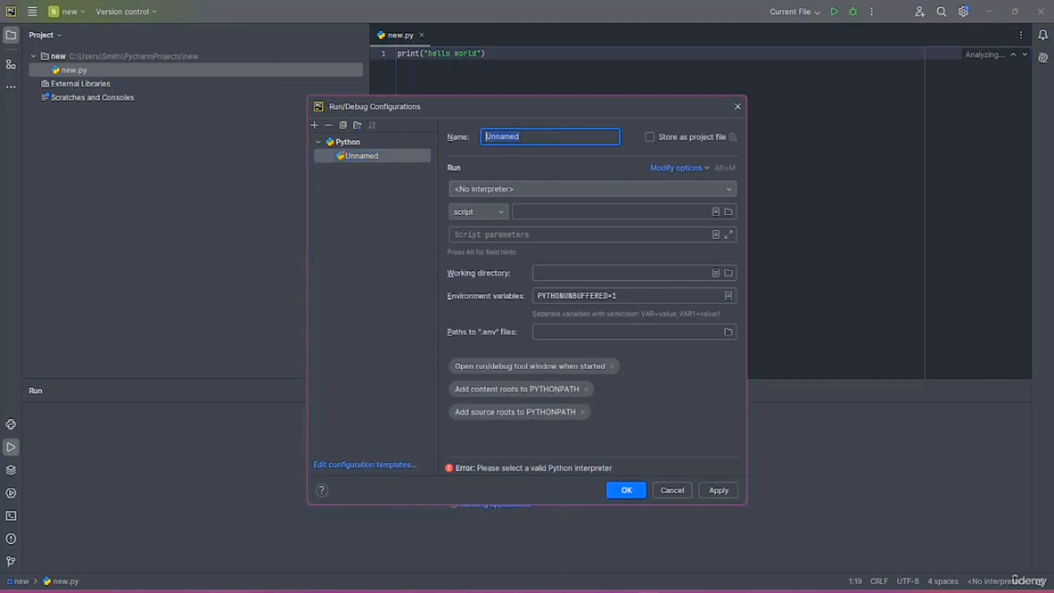
pyautogui.write('new')
# Leave the interpreter unset, switch the run target to module, and save the configuration
pyautogui.click(506, 189)
pyautogui.click(579, 188)
pyautogui.click(578, 188)
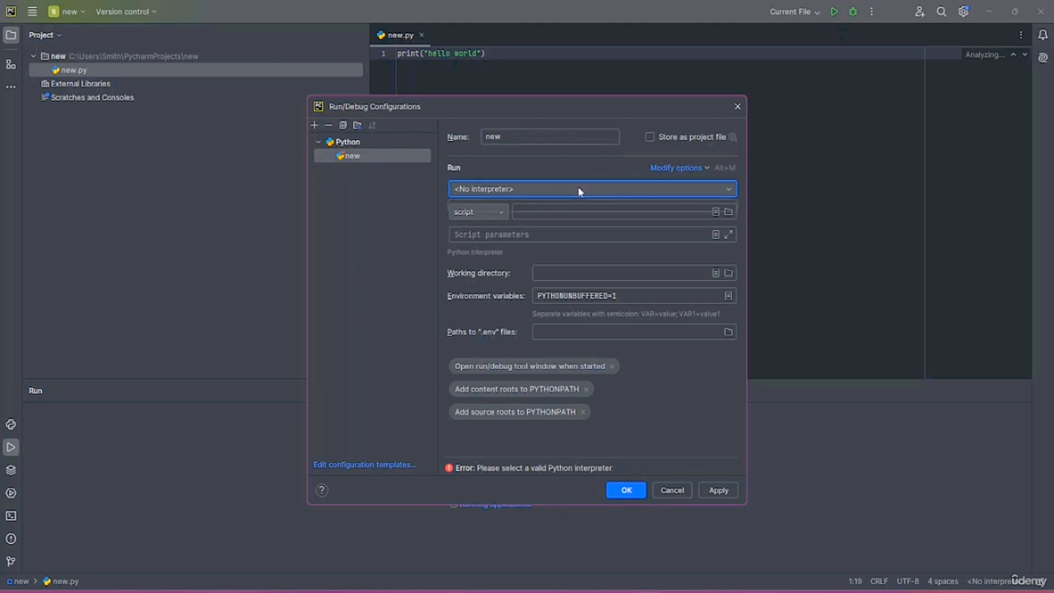
pyautogui.click(579, 188)
pyautogui.click(484, 206)
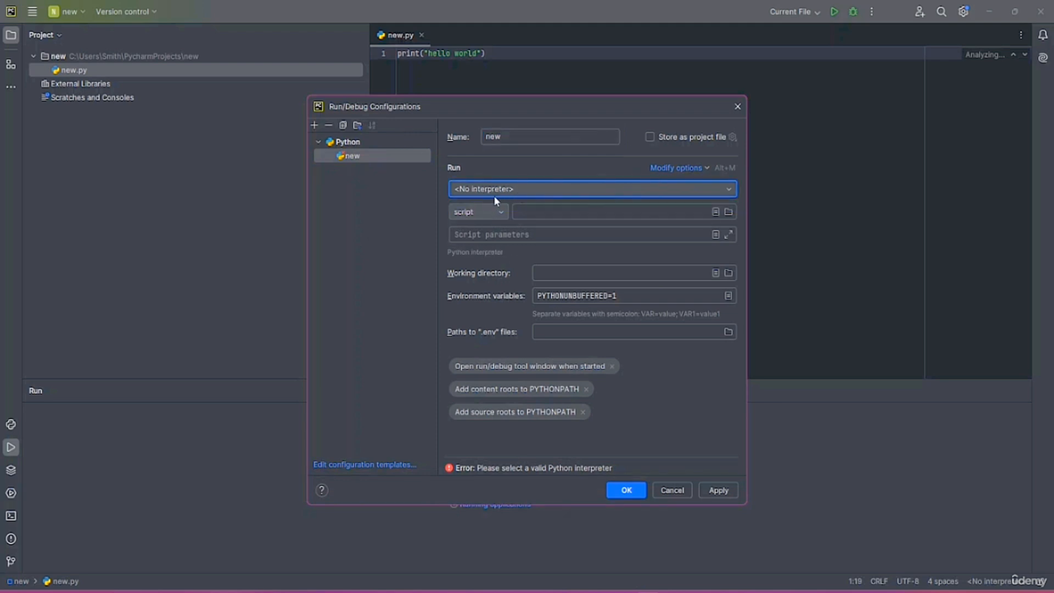
pyautogui.click(498, 212)
pyautogui.click(470, 243)
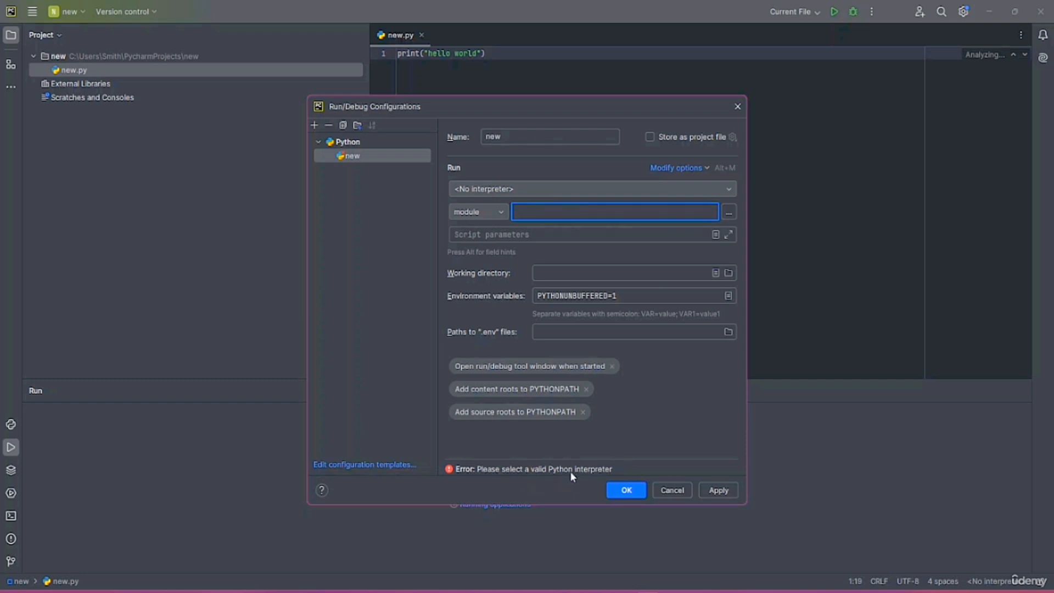
pyautogui.click(626, 490)
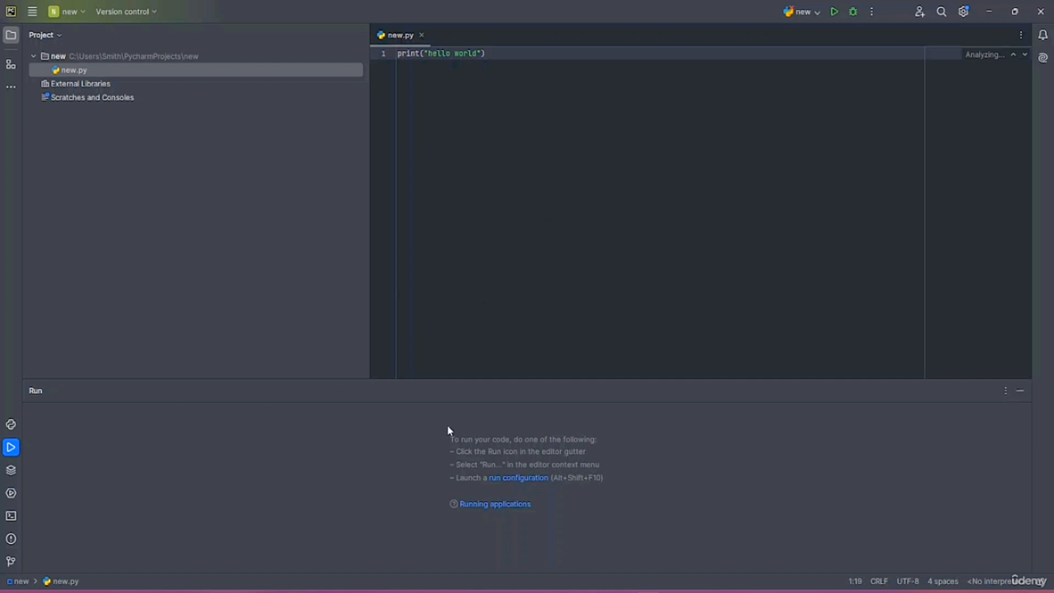
# Hide all tool windows with Ctrl+Shift+F12 and select the print("hello world") line
pyautogui.hotkey('ctrl', 'shift', 'F12')
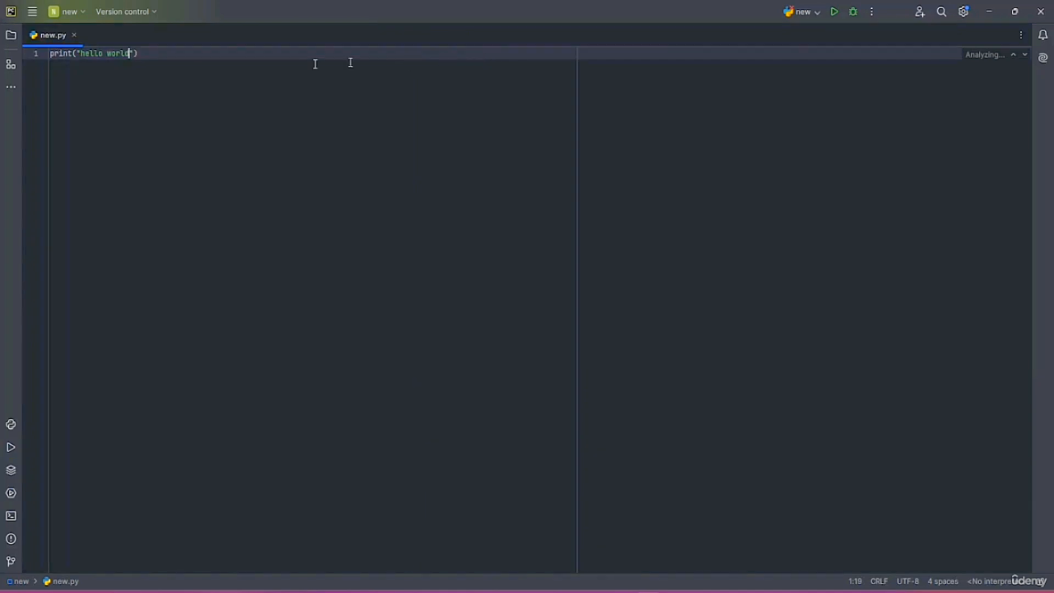
pyautogui.moveTo(147, 55); pyautogui.dragTo(33, 56)
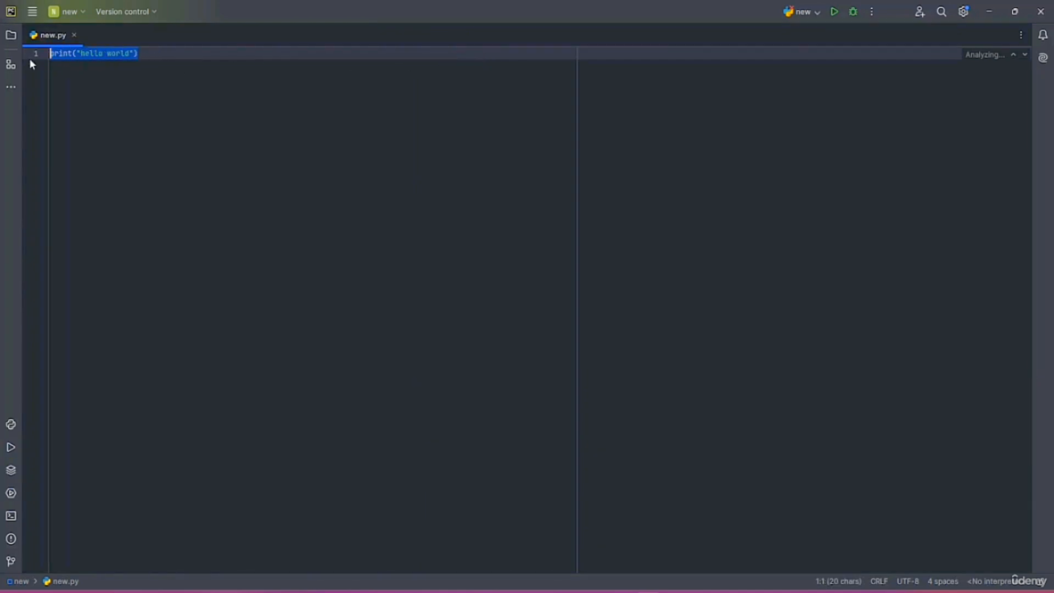
pyautogui.moveTo(137, 54); pyautogui.dragTo(1, 53)
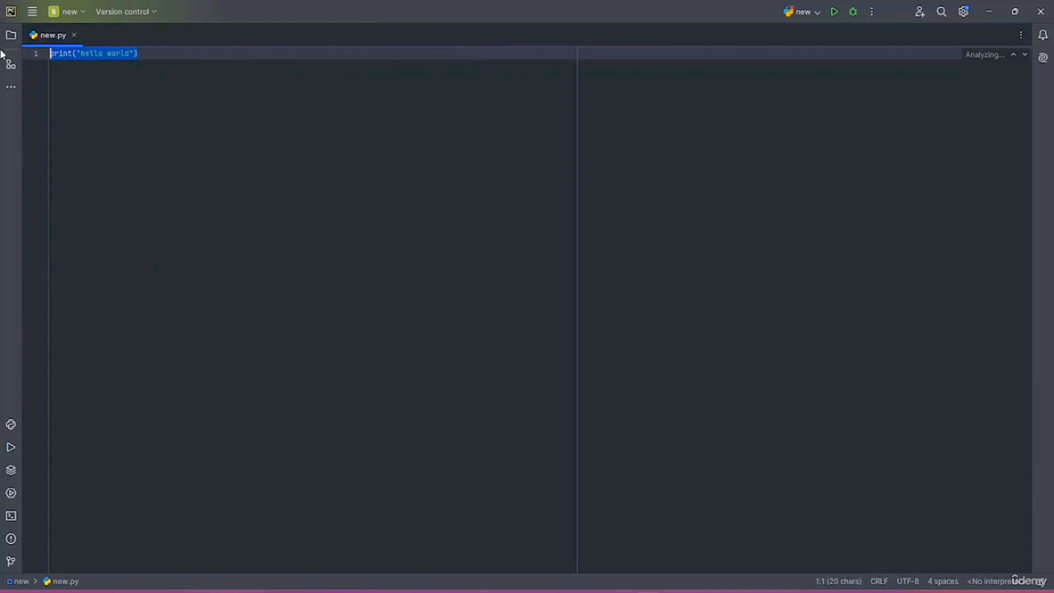